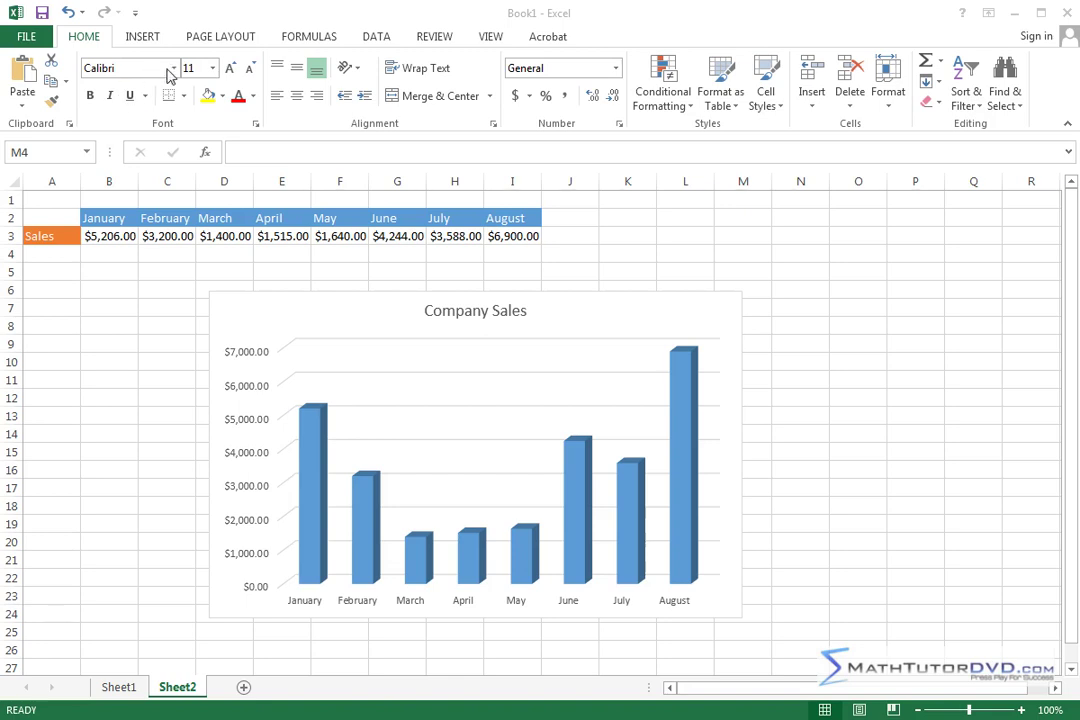
Look through the available fonts, table formats and cell styles without applying any of them
left_click(175, 68)
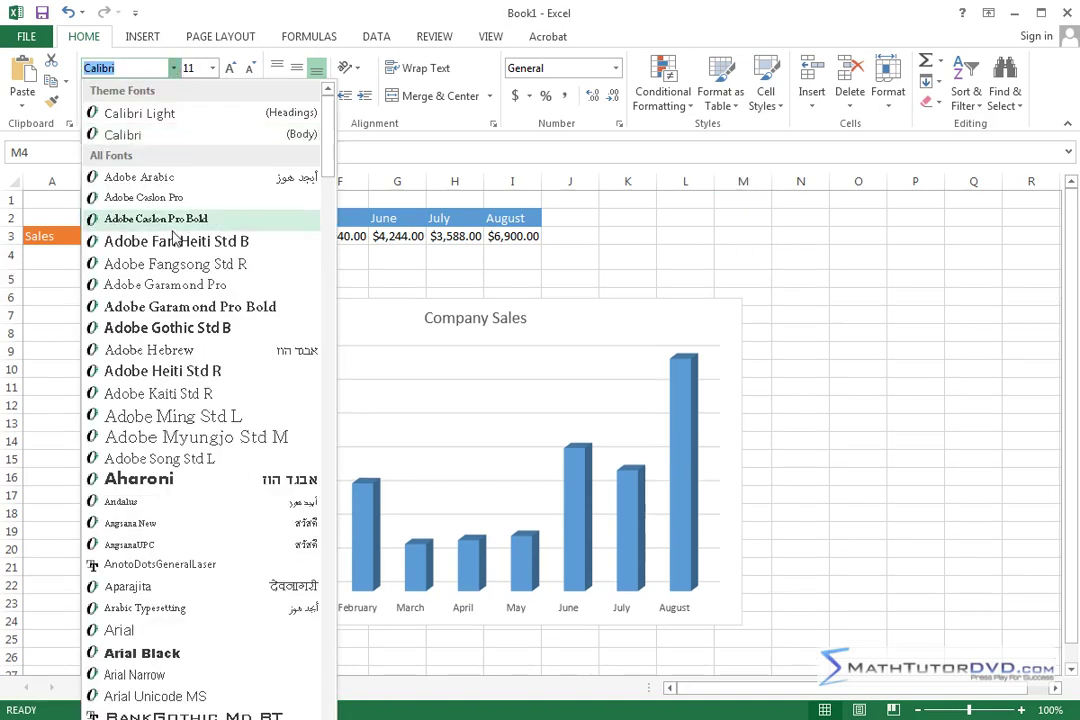
left_click(175, 68)
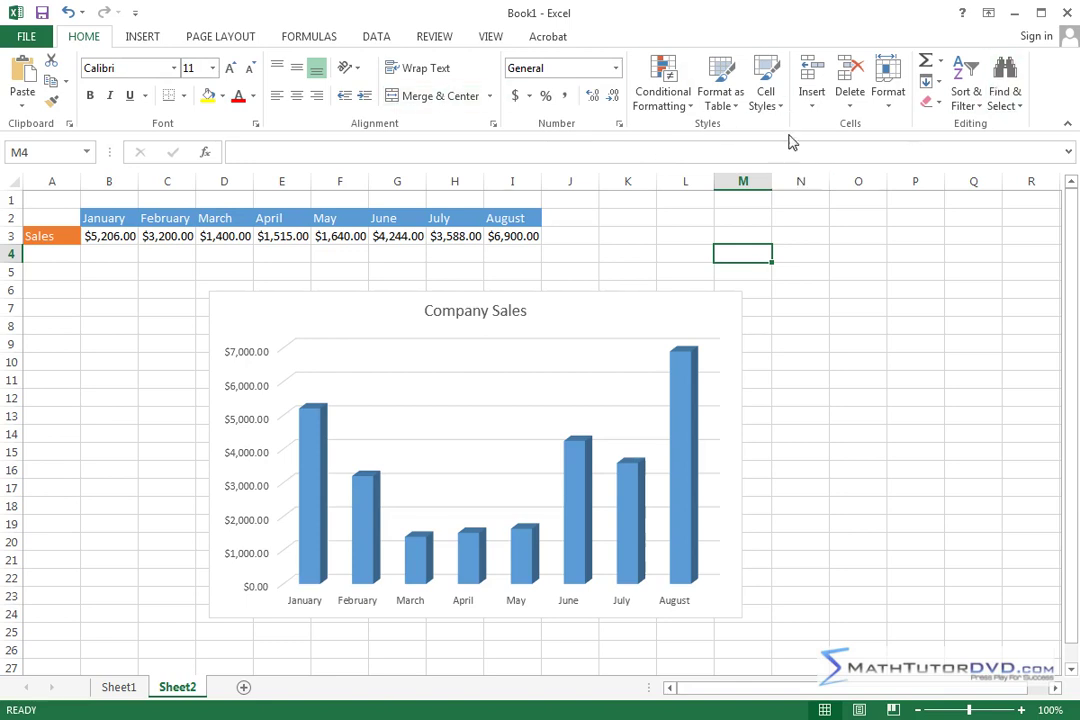
left_click(738, 104)
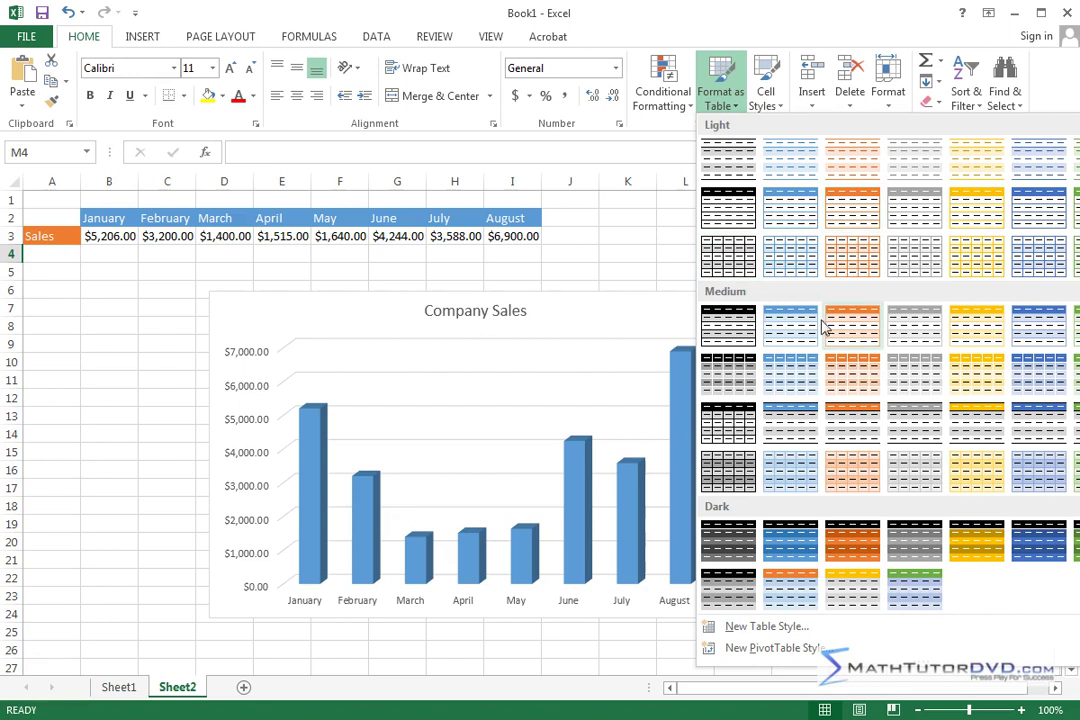
left_click(783, 104)
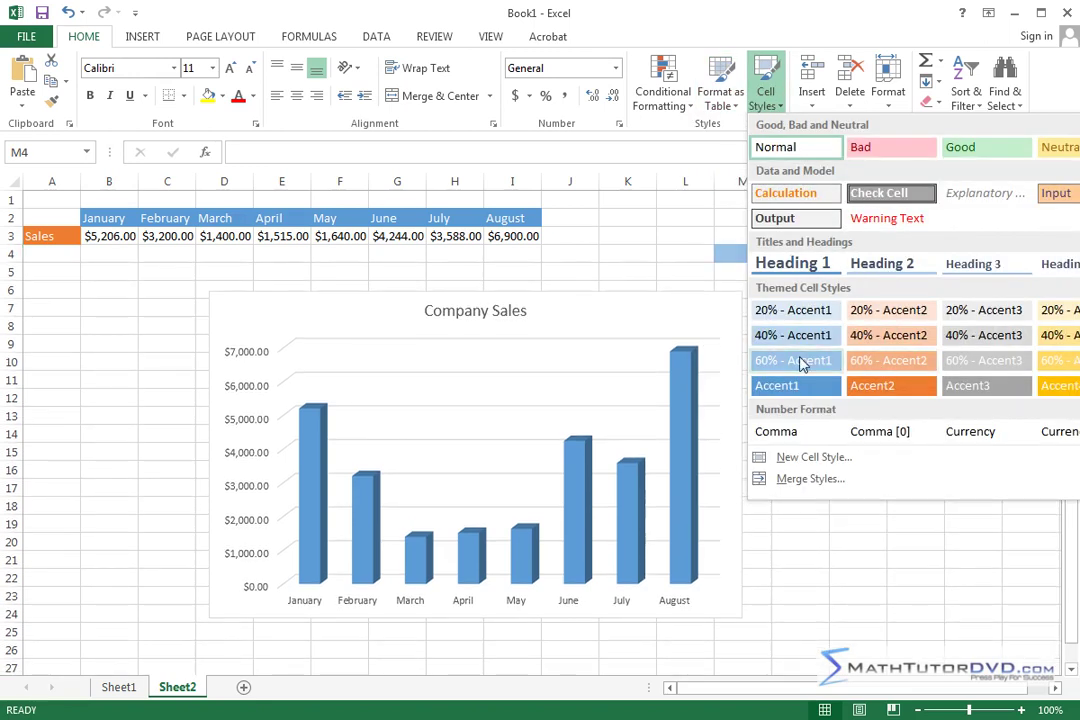
left_click(766, 80)
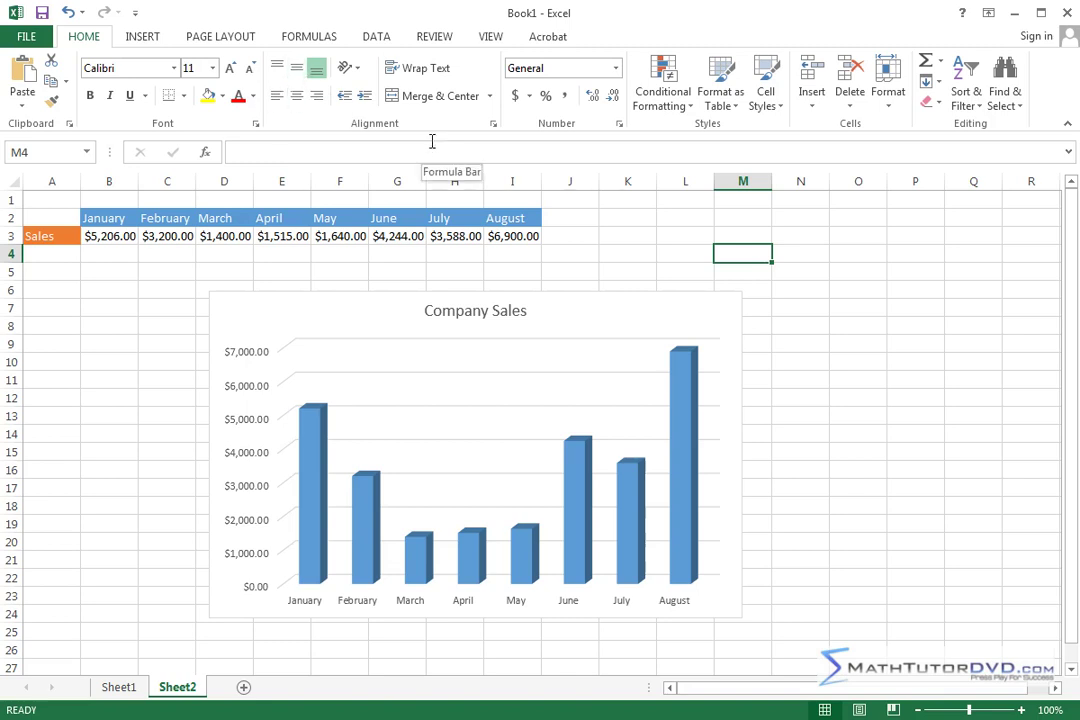
Look over the available column chart types and the page layout commands
left_click(143, 40)
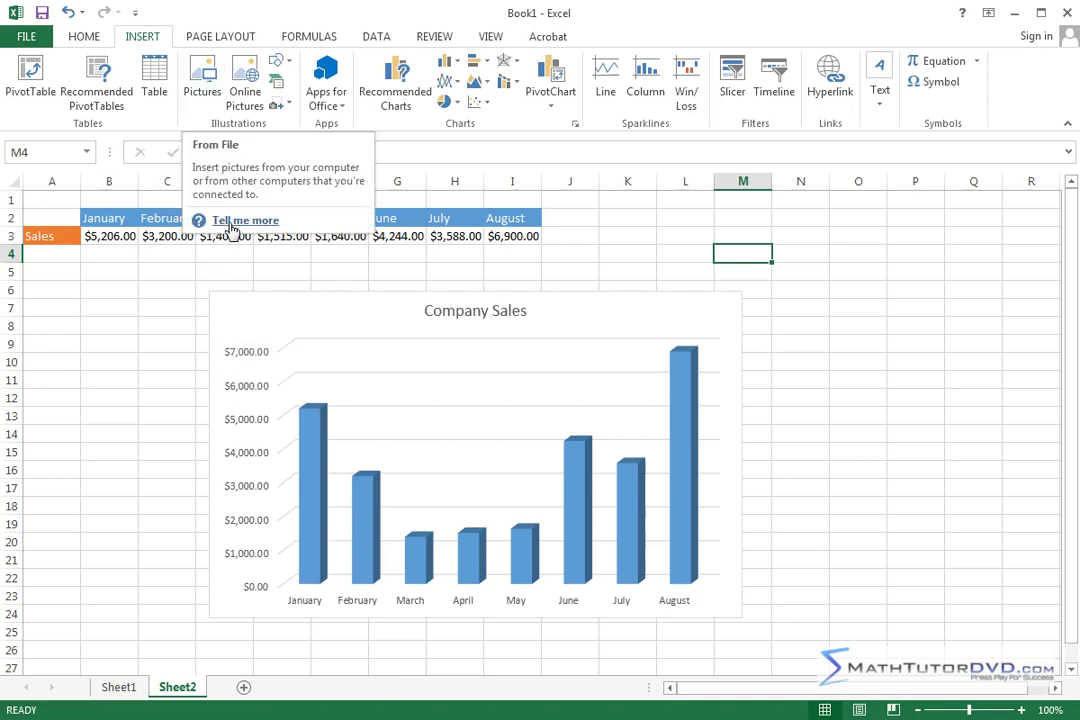
left_click(446, 61)
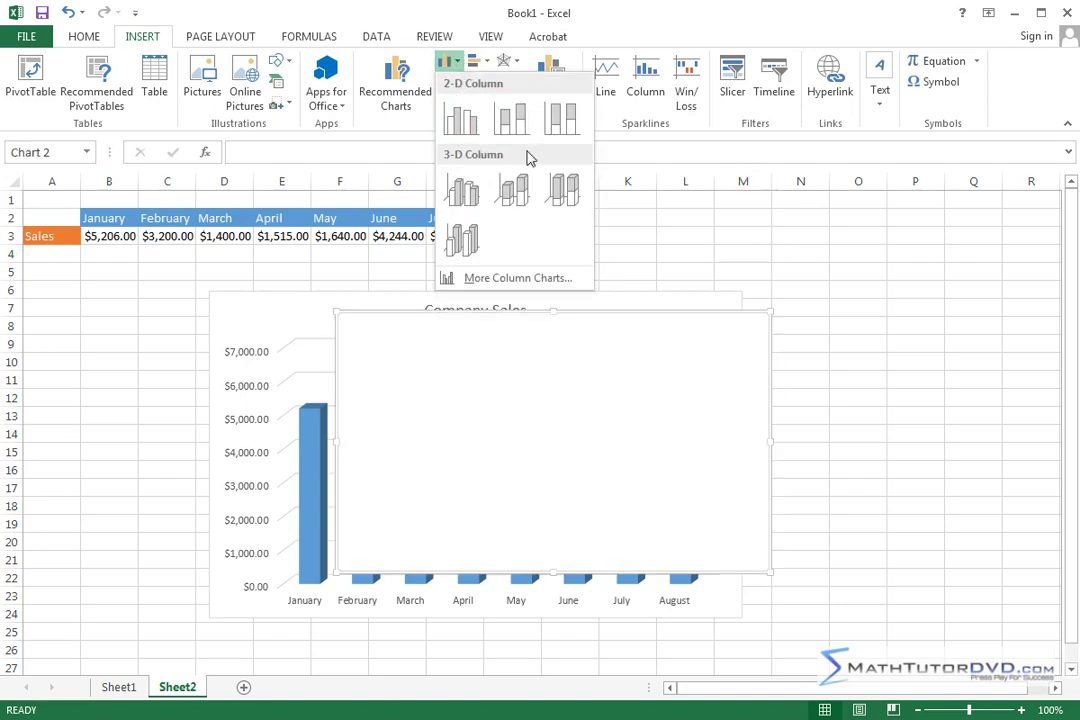
left_click(456, 63)
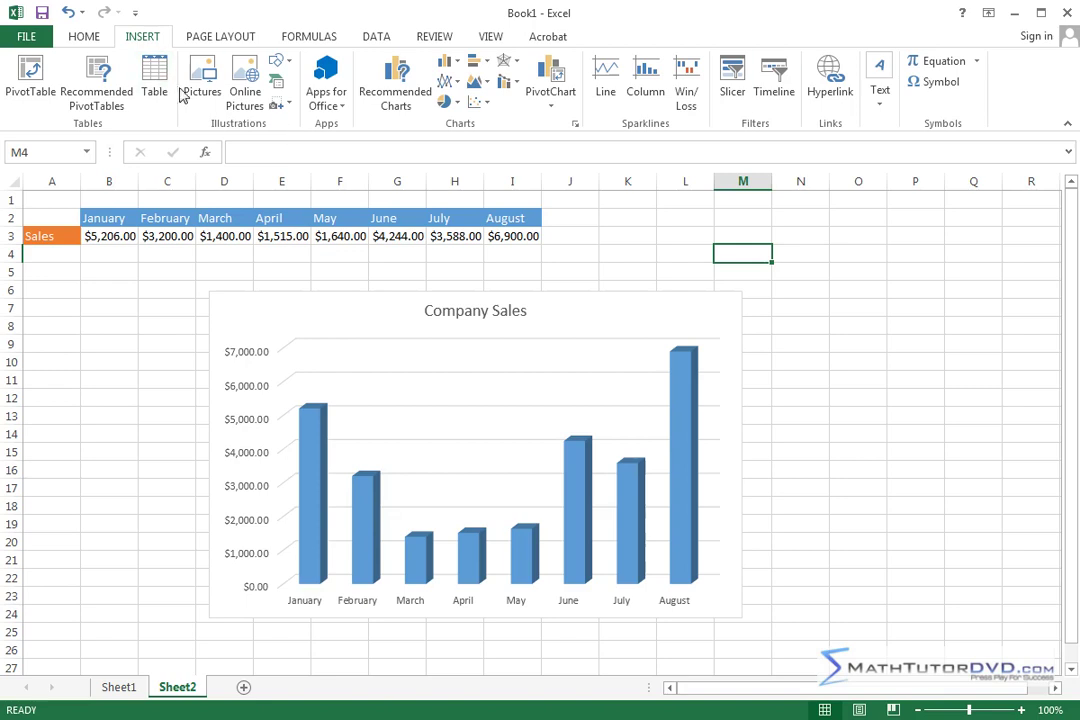
left_click(213, 38)
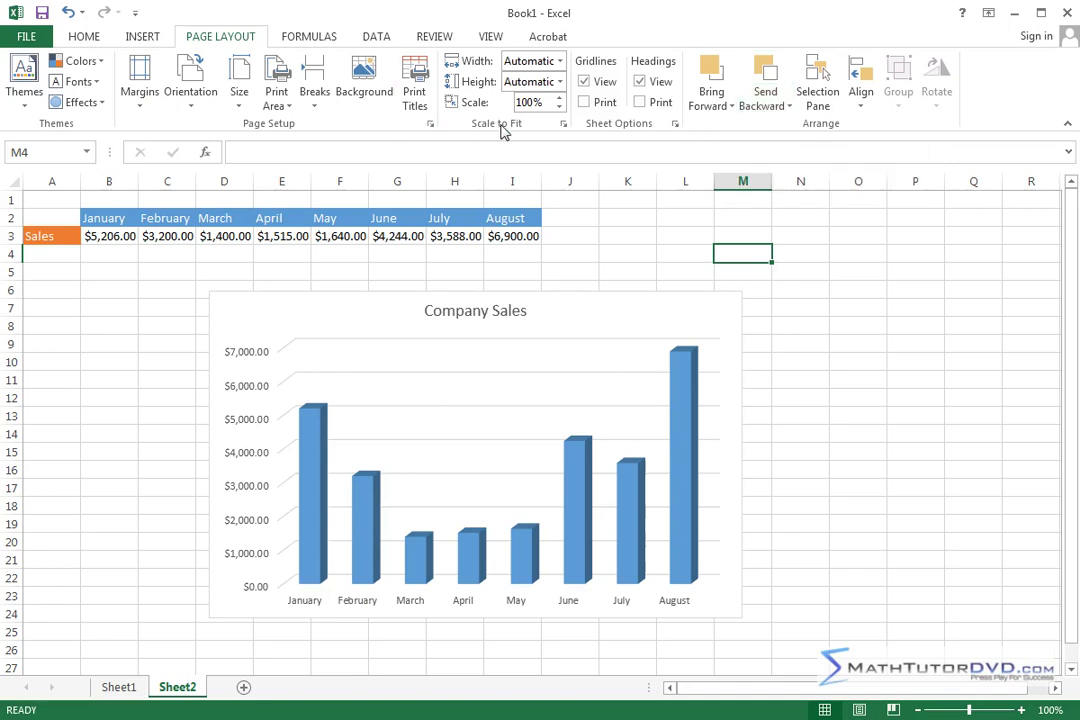
Browse the function library's AutoSum, recently used, financial, logical, text, date and time, lookup and reference, and math and trig functions
left_click(311, 38)
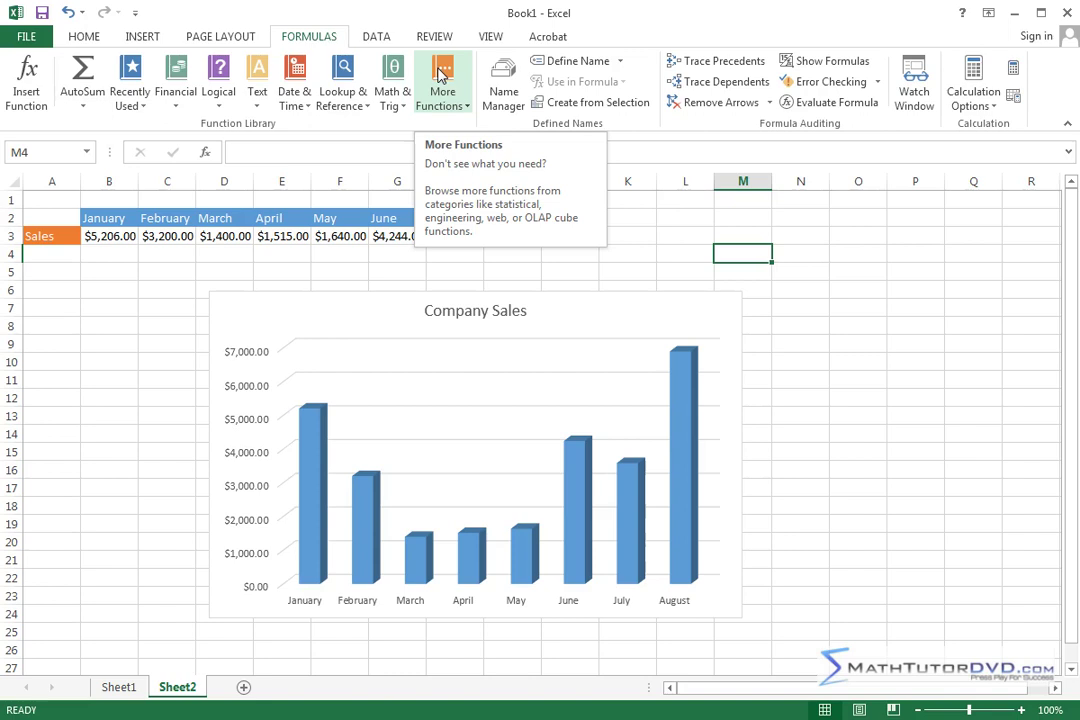
left_click(81, 104)
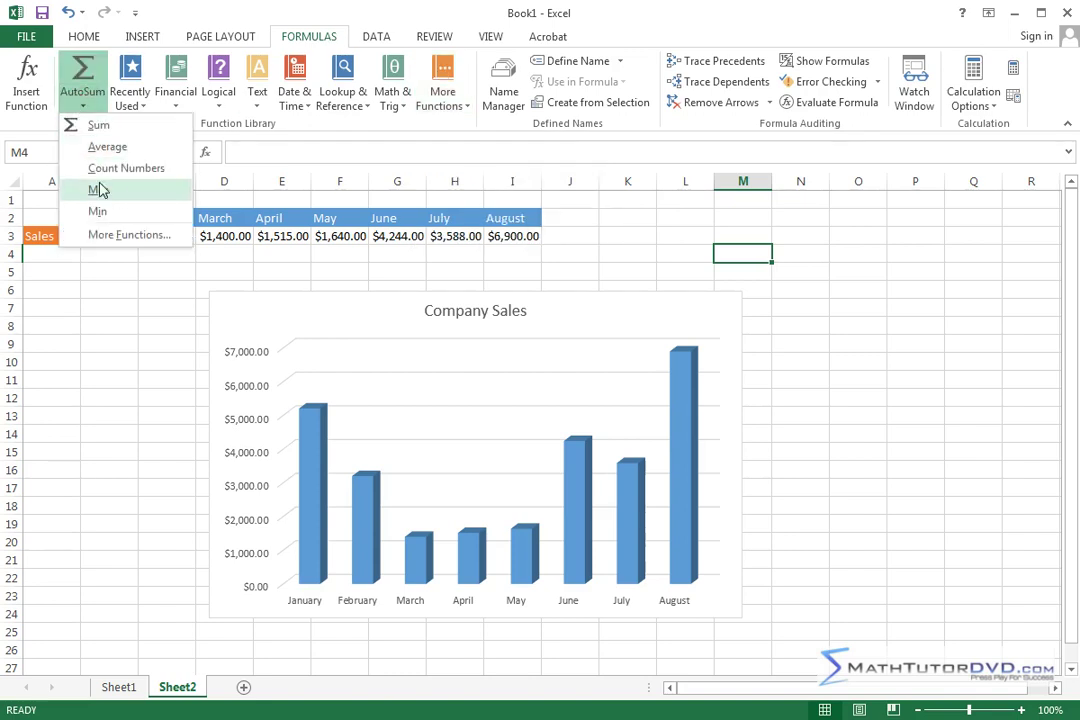
left_click(130, 98)
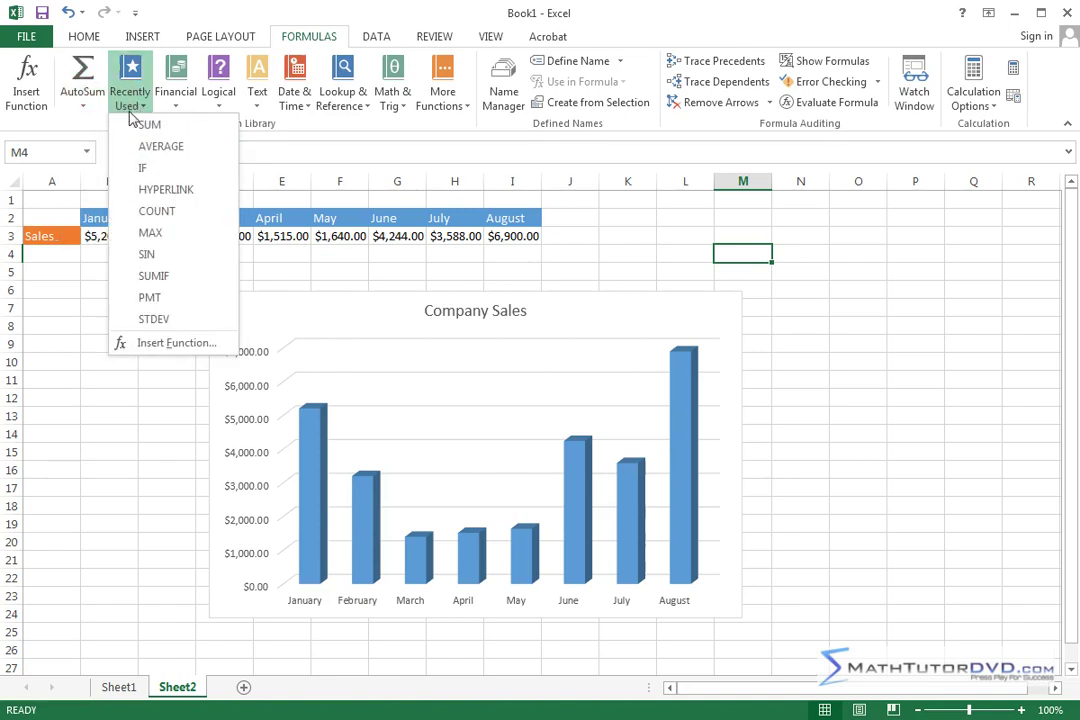
left_click(143, 96)
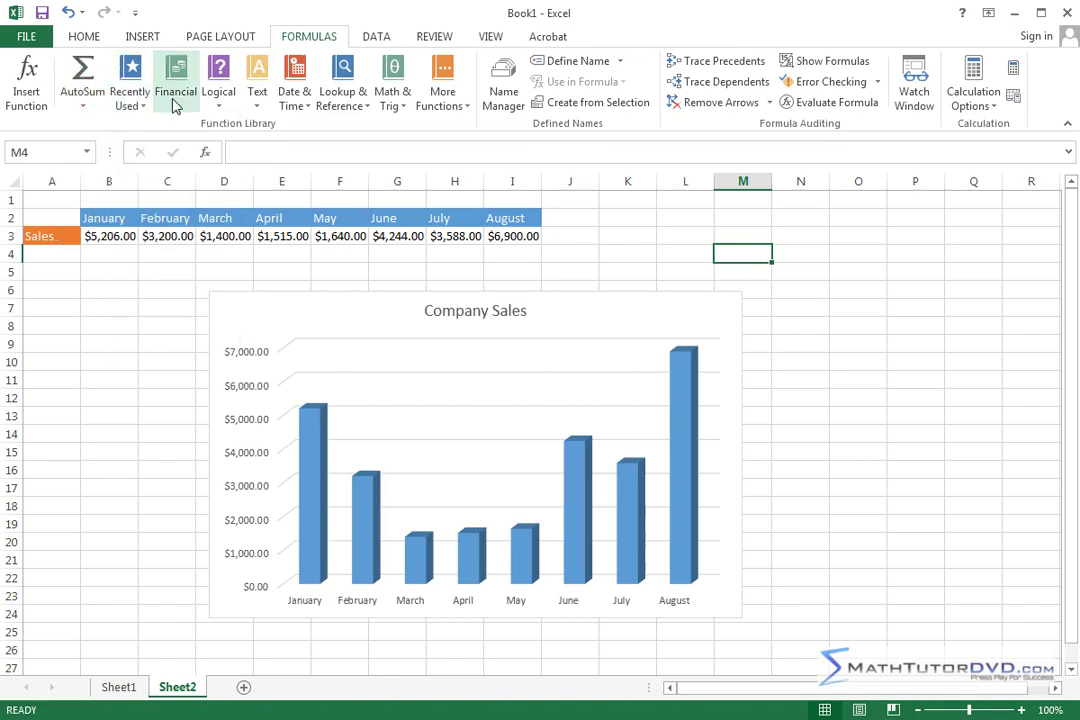
left_click(175, 104)
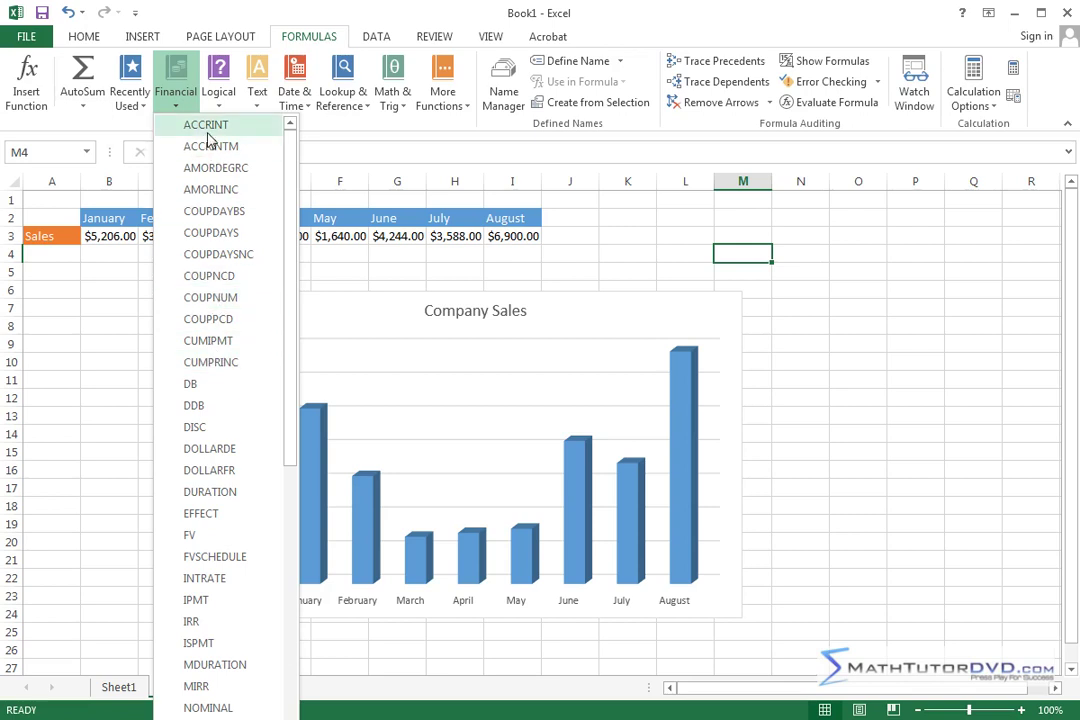
left_click(218, 92)
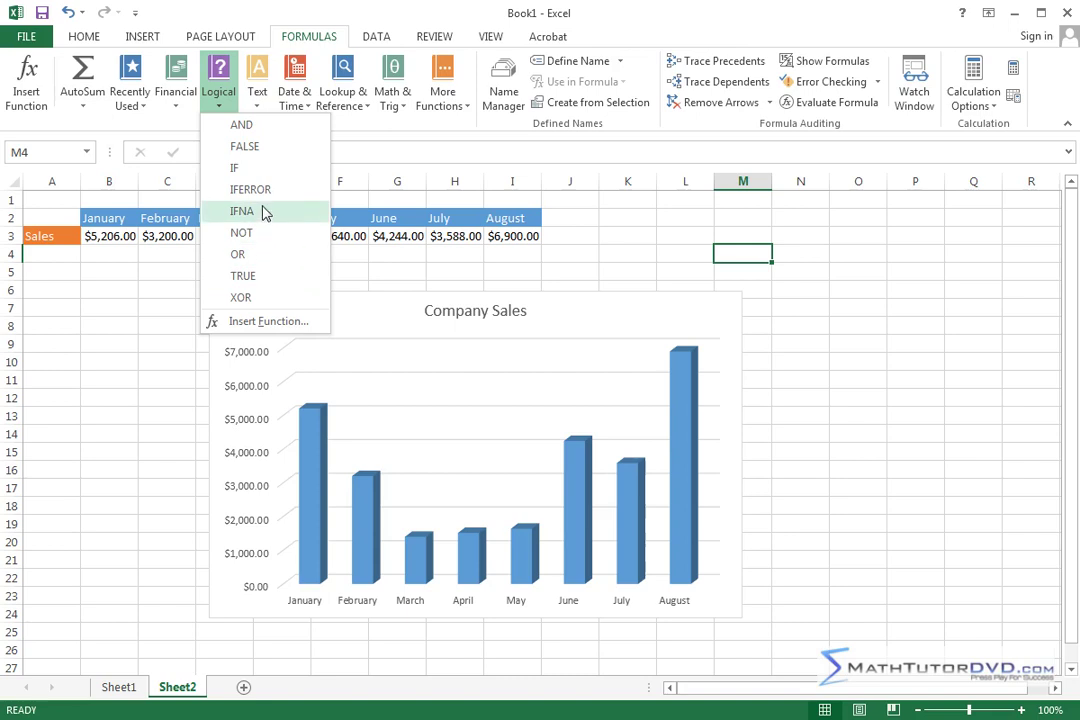
left_click(257, 82)
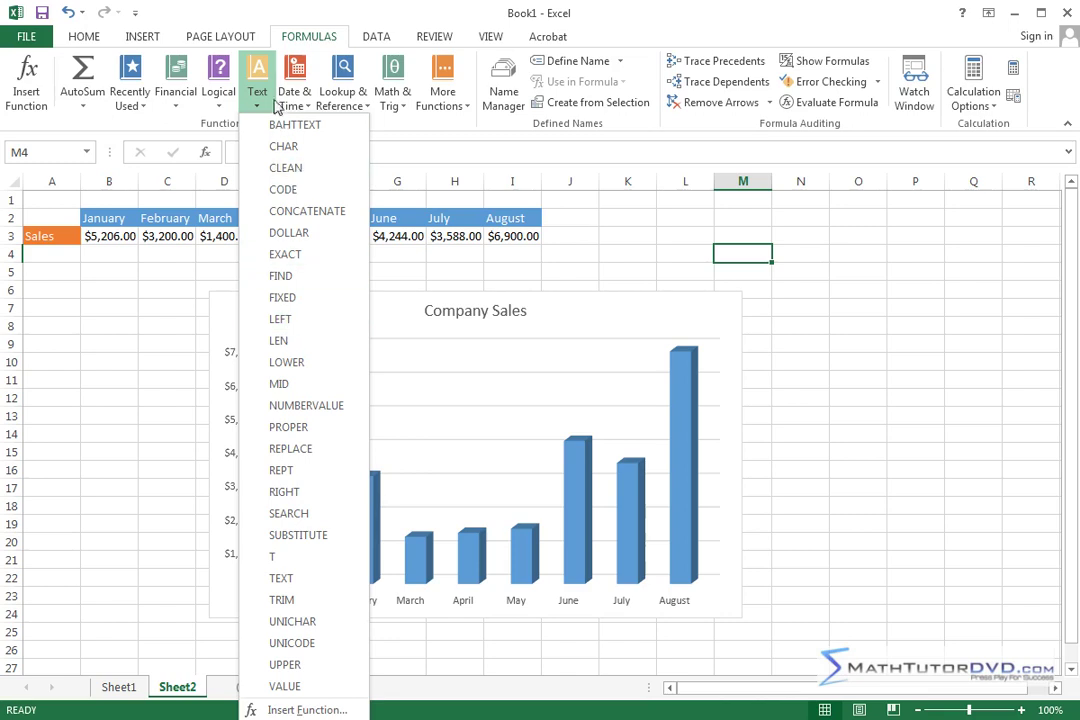
left_click(293, 98)
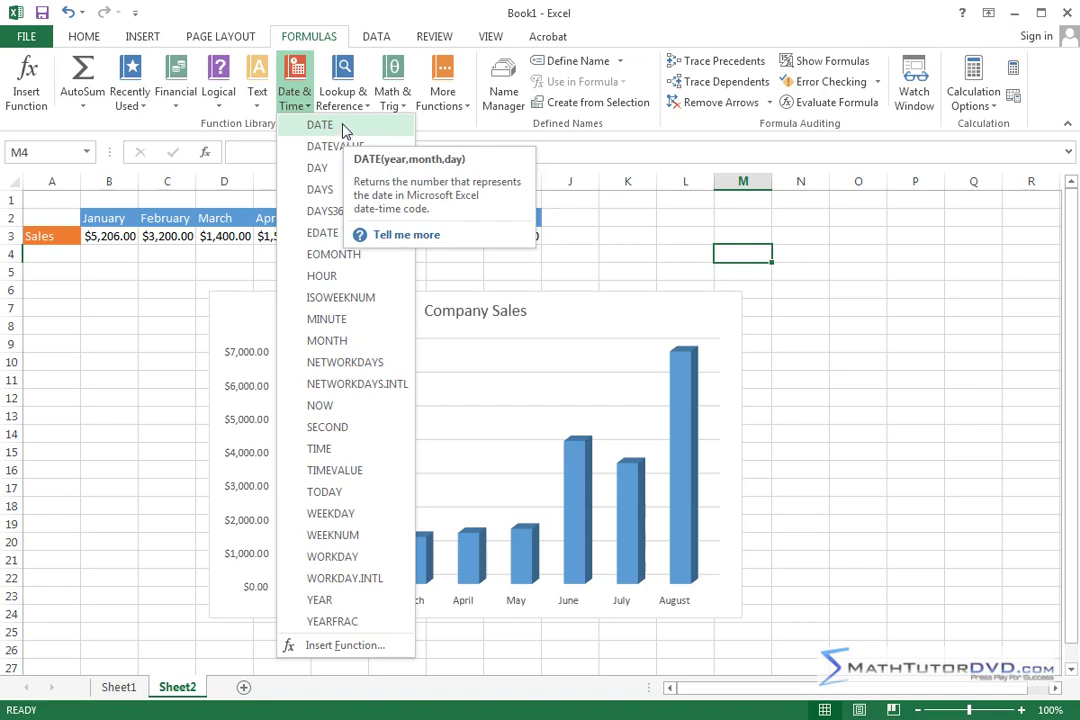
left_click(340, 90)
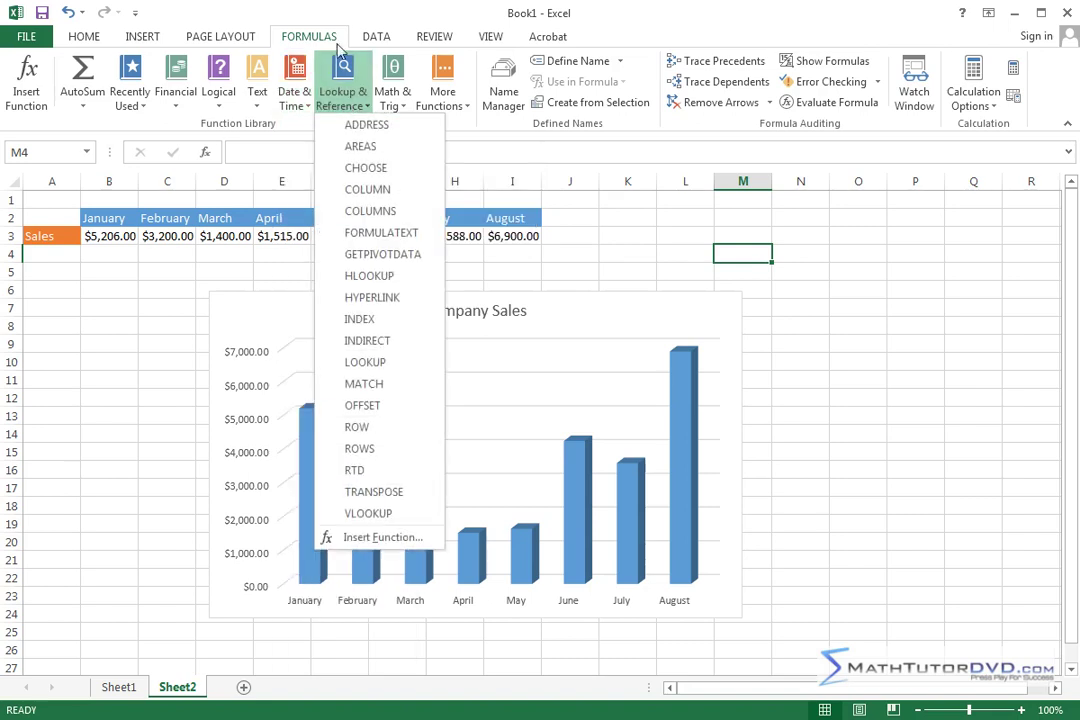
left_click(393, 90)
left_click_drag(512, 158, 513, 212)
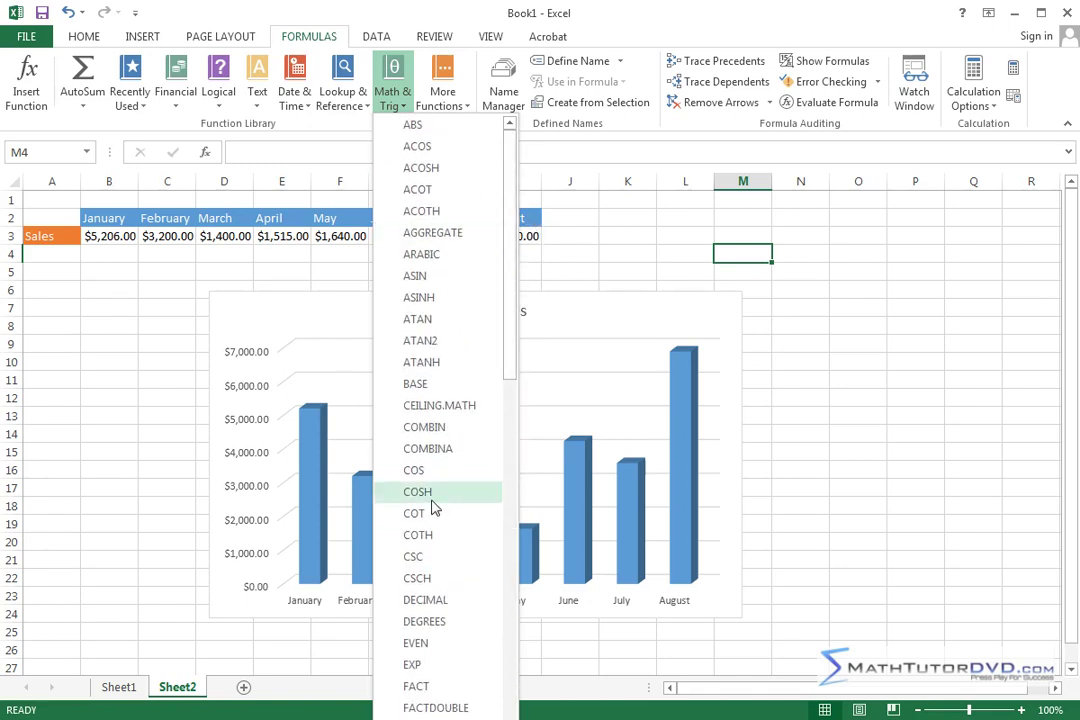
Browse the additional function categories, including statistical, engineering, information and compatibility functions
left_click(446, 93)
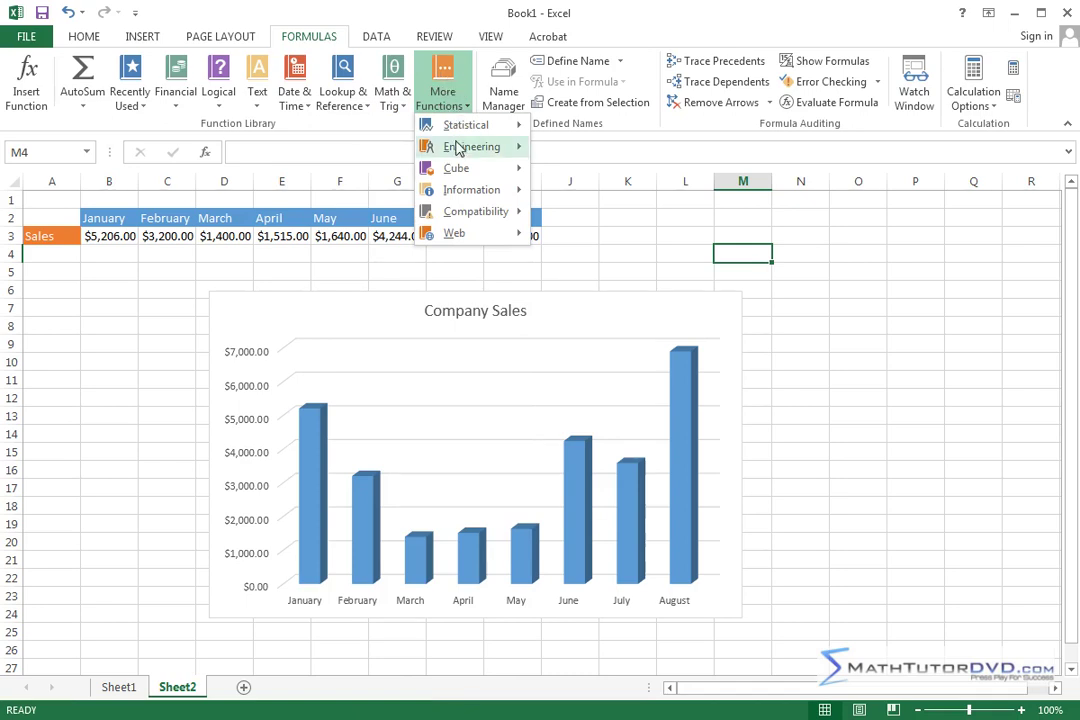
mouse_move(476, 132)
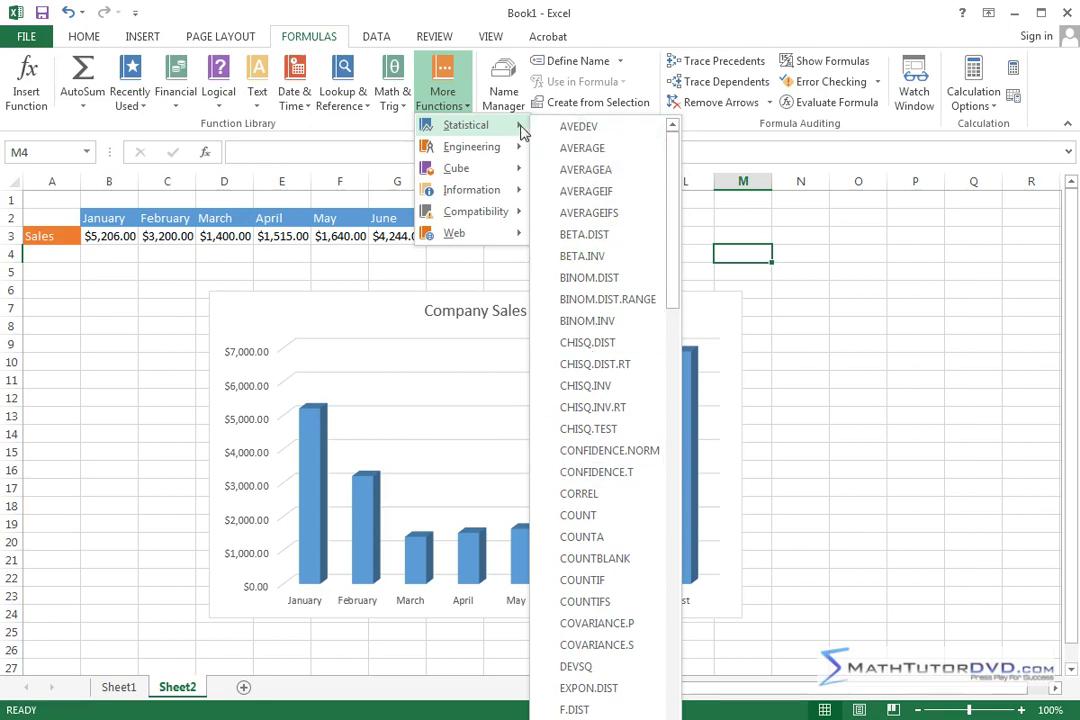
left_click_drag(677, 140, 676, 320)
mouse_move(500, 151)
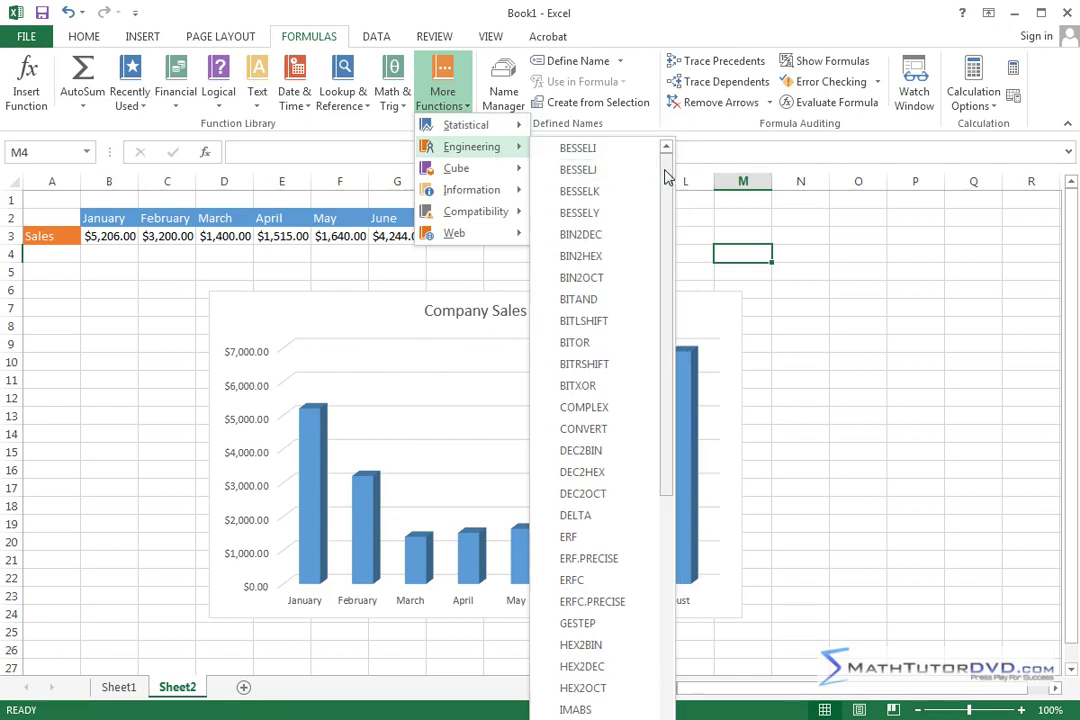
left_click_drag(668, 209, 651, 162)
mouse_move(480, 176)
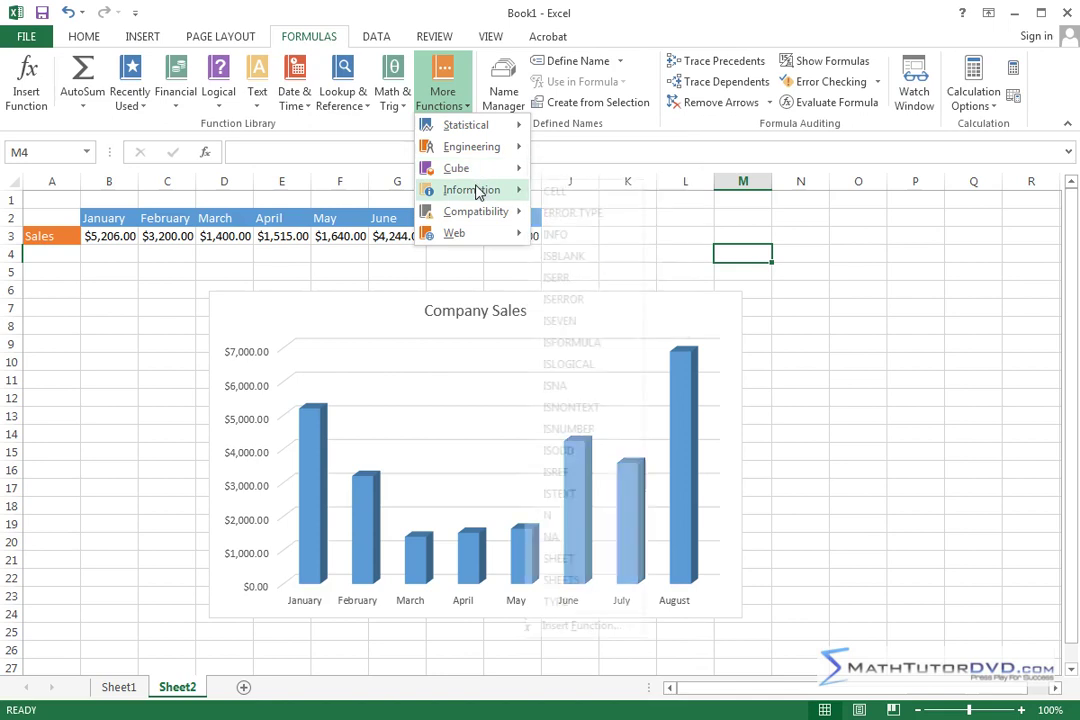
mouse_move(478, 214)
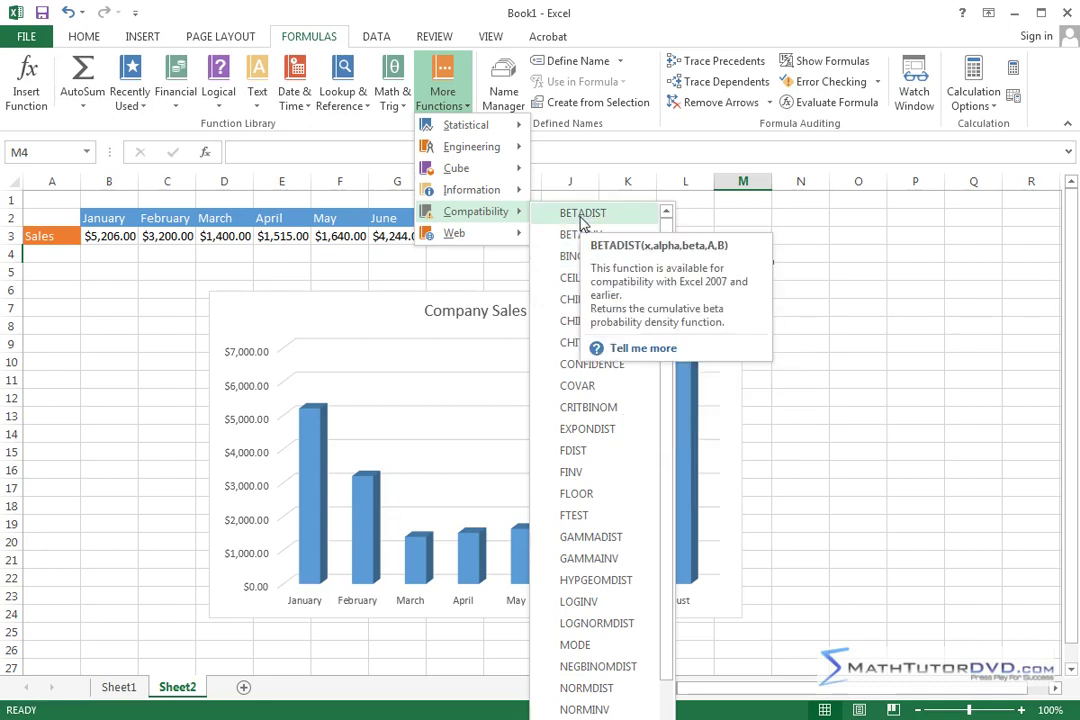
mouse_move(492, 127)
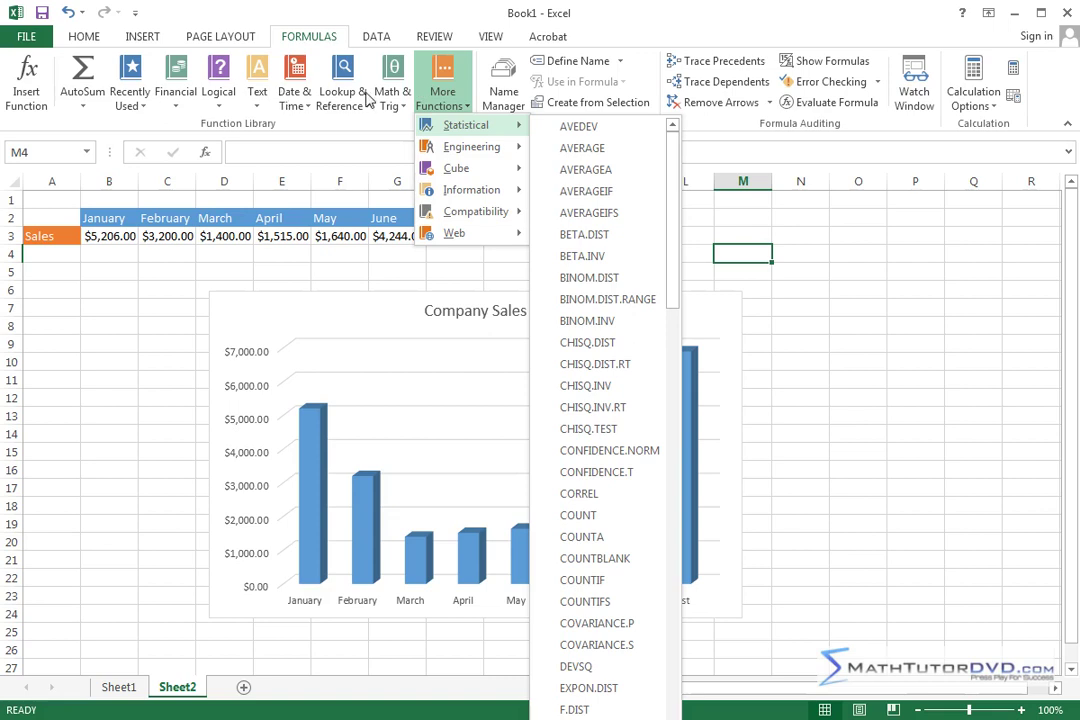
Look over the commands for external data and sorting, for proofing and protection, and for worksheet views
left_click(376, 37)
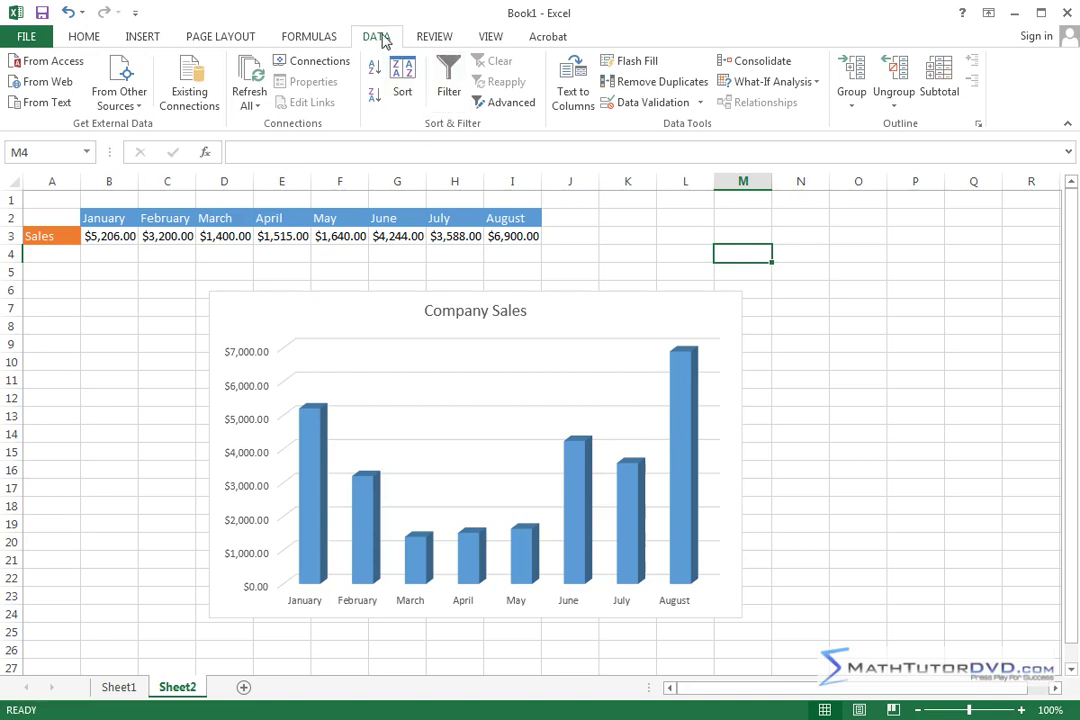
left_click(436, 37)
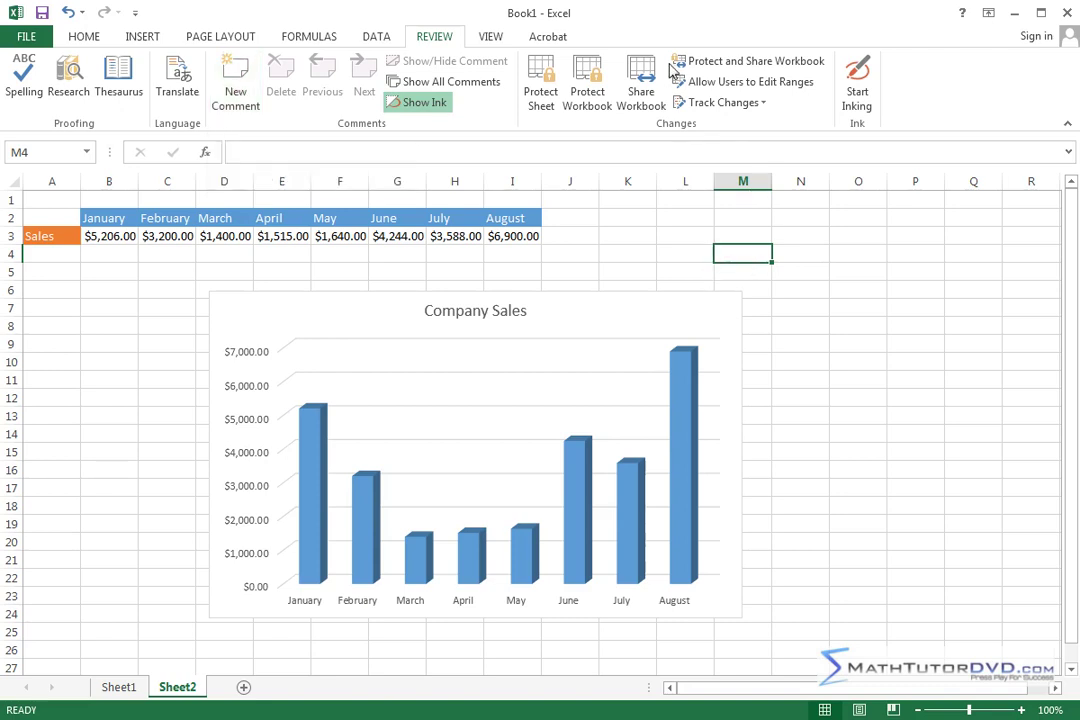
left_click(491, 38)
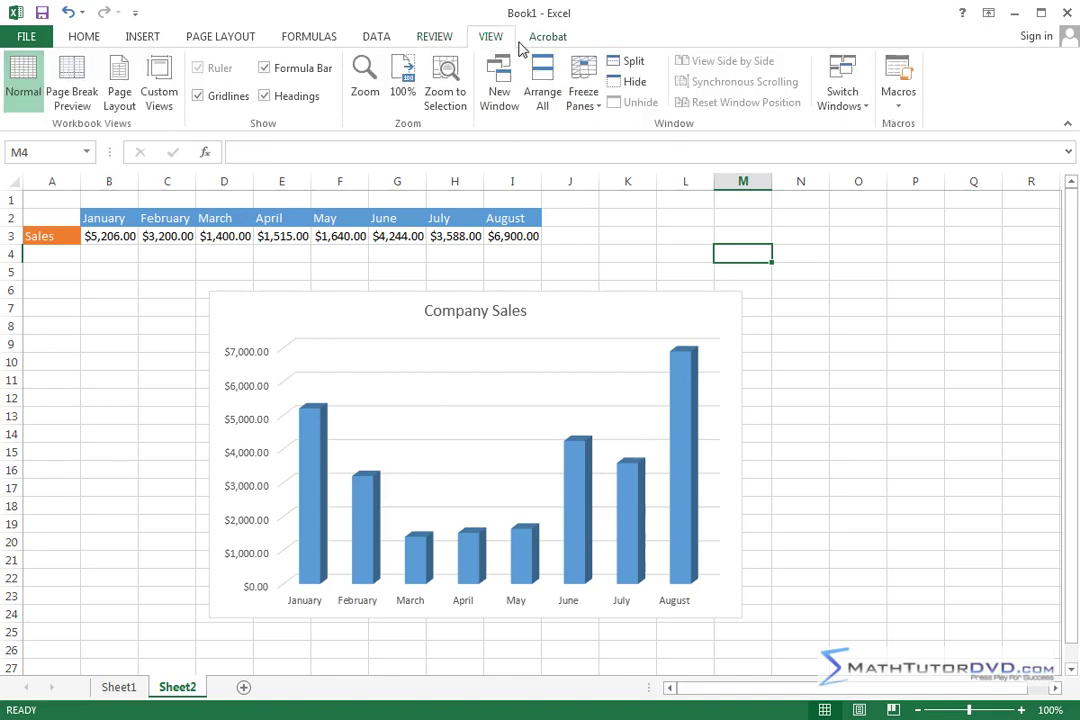
Zoom the worksheet out to 50% and restore it to 100%
left_click(366, 86)
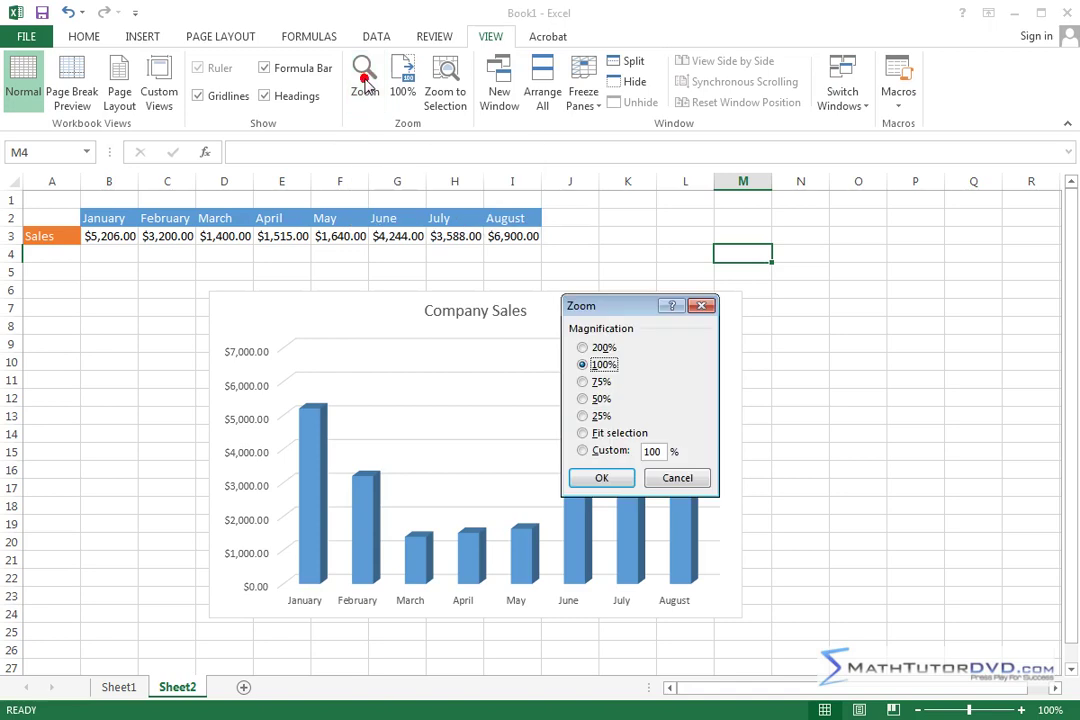
left_click(588, 399)
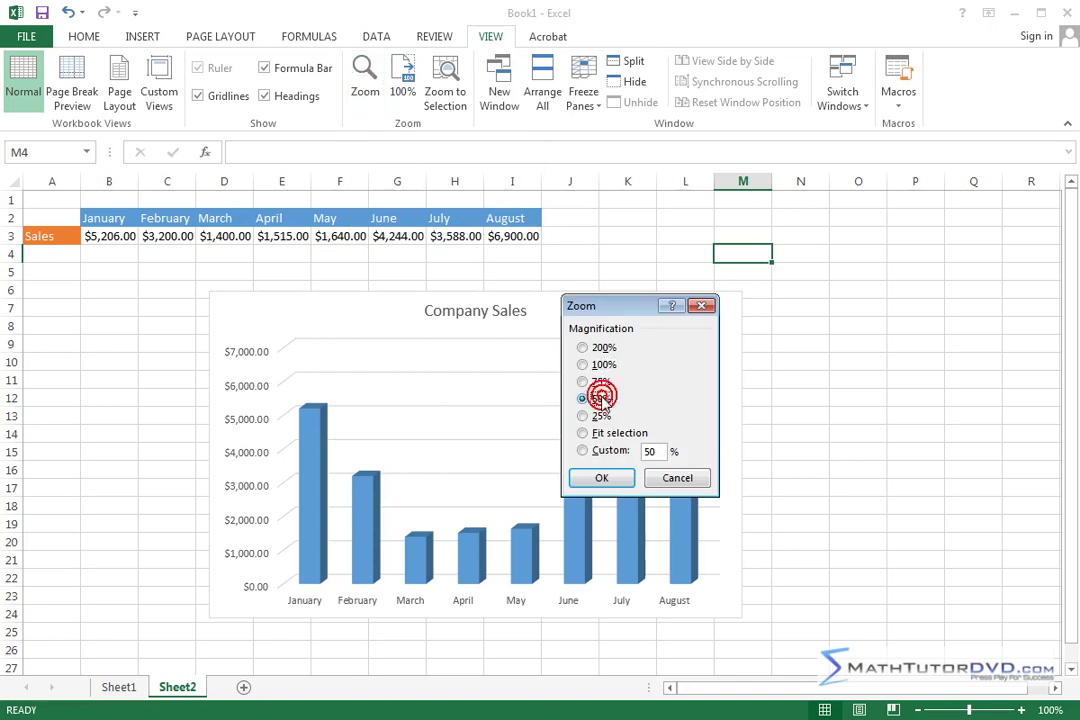
left_click(603, 477)
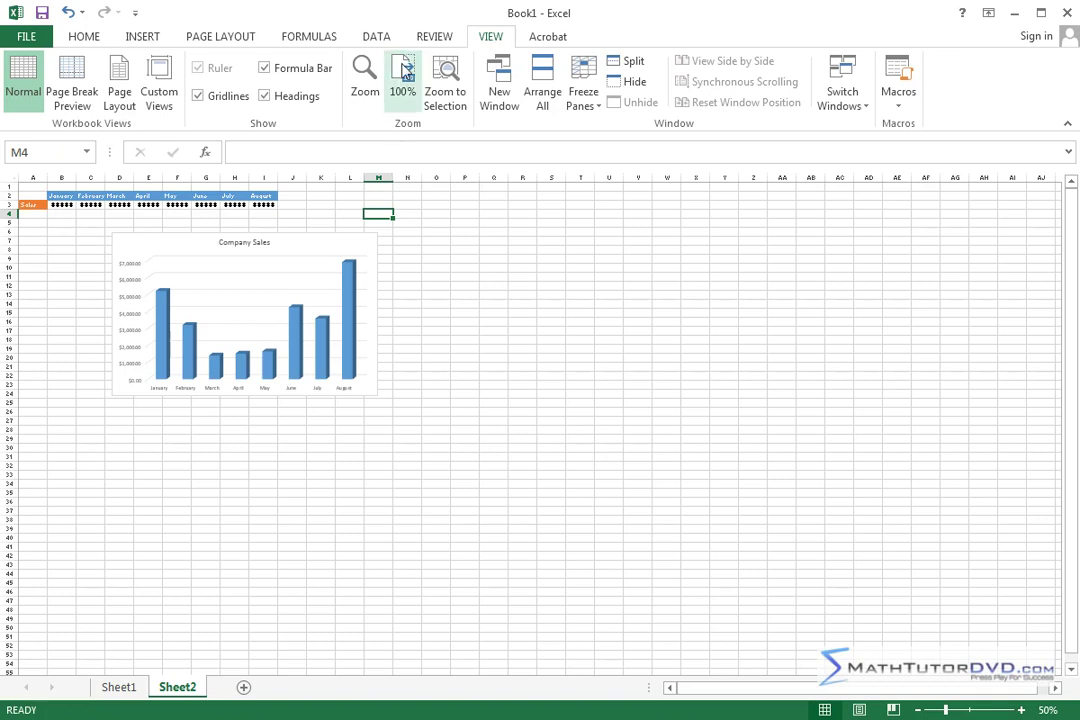
left_click(405, 76)
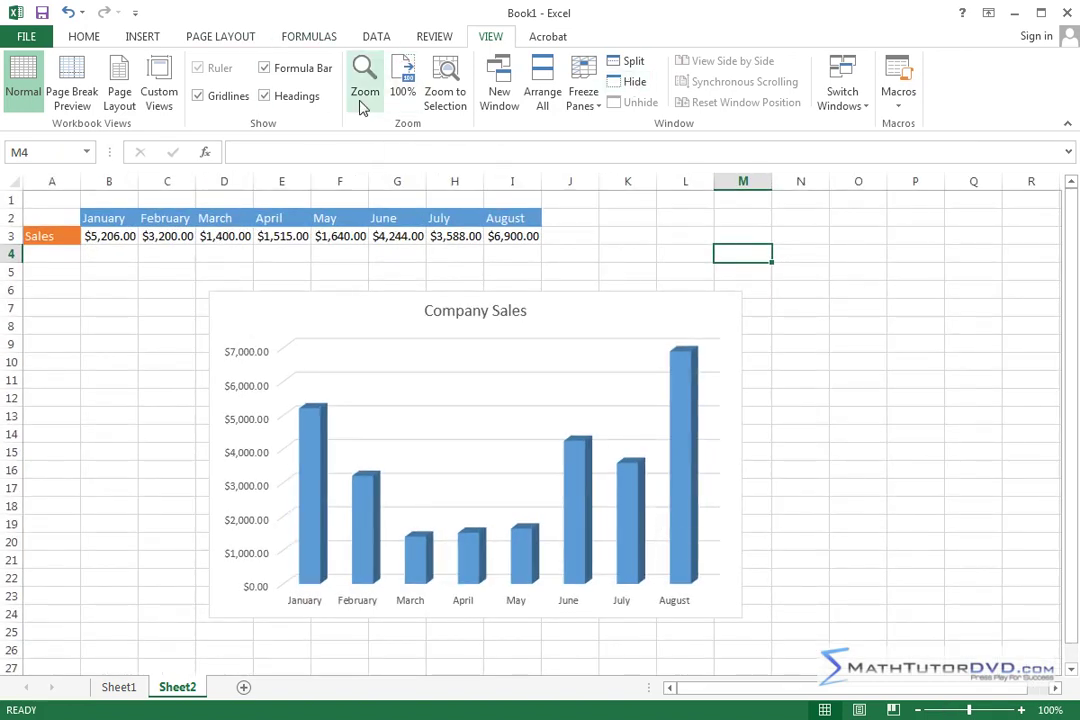
Toggle the worksheet gridlines off and back on twice
left_click(229, 96)
left_click(229, 100)
left_click(229, 100)
left_click(229, 100)
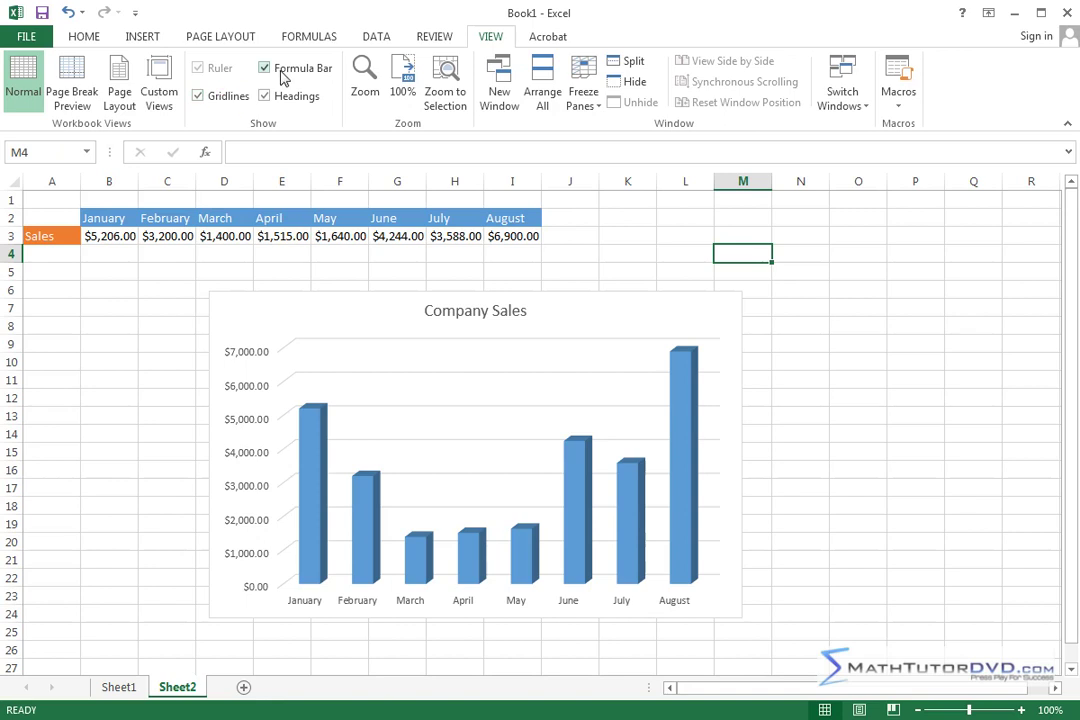
Look over the Acrobat PDF creation and review commands, and return to the basic formatting commands
left_click(553, 38)
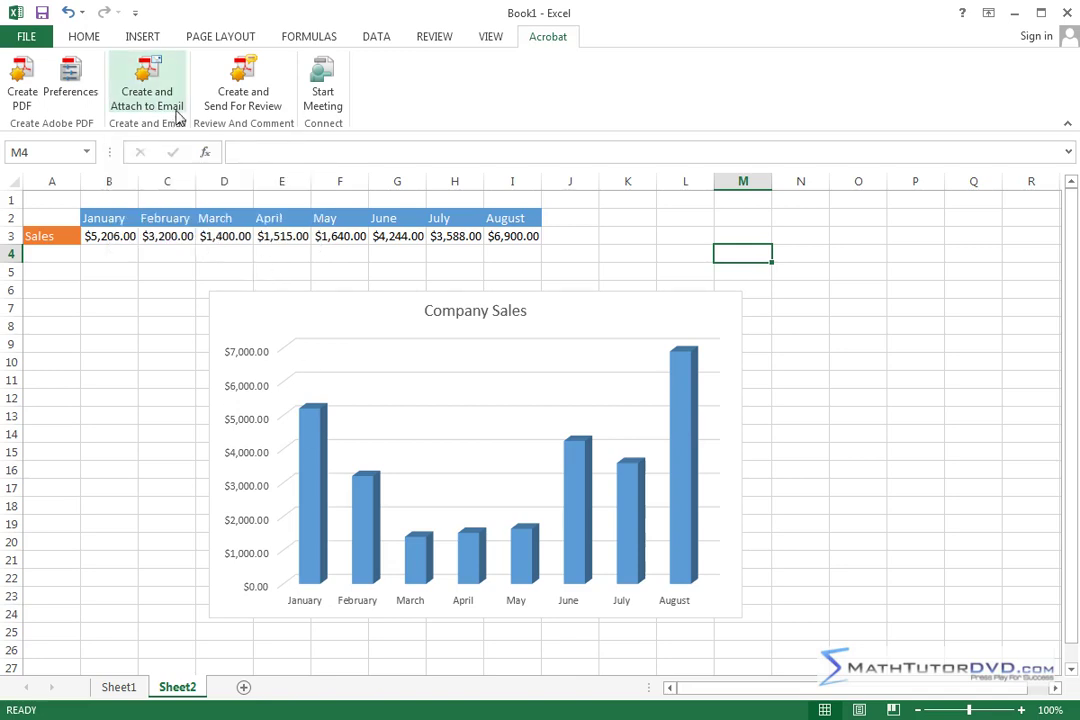
left_click(82, 37)
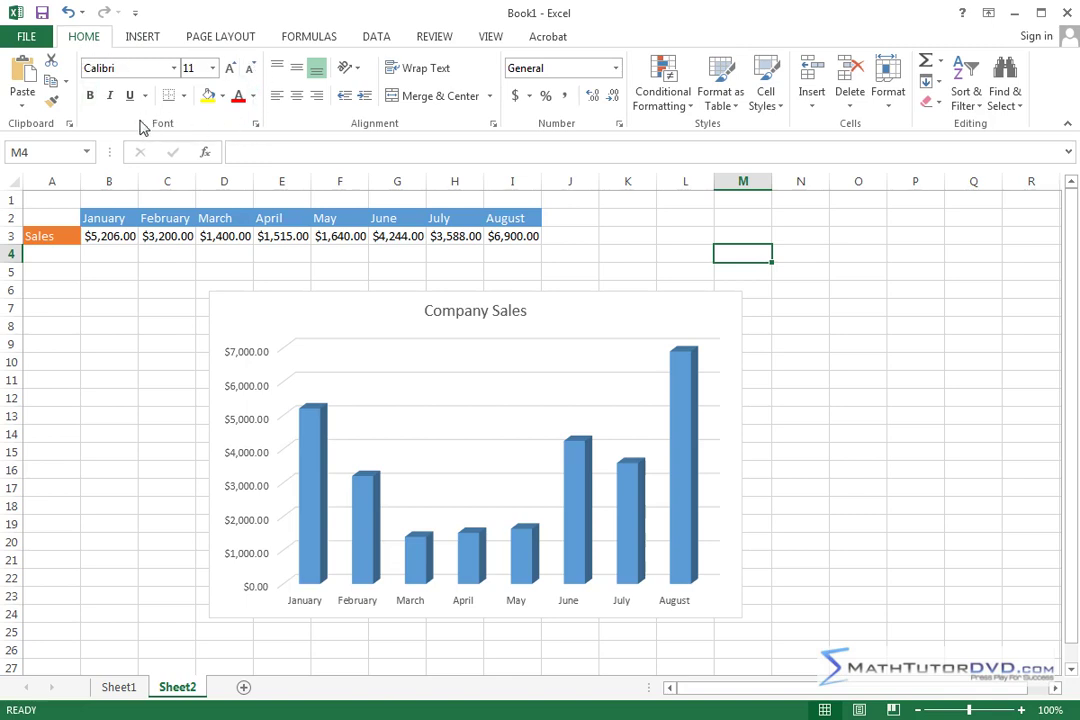
Set the Sales label in cell A3 to font size 14, and toggle its bold formatting on and off
left_click(48, 237)
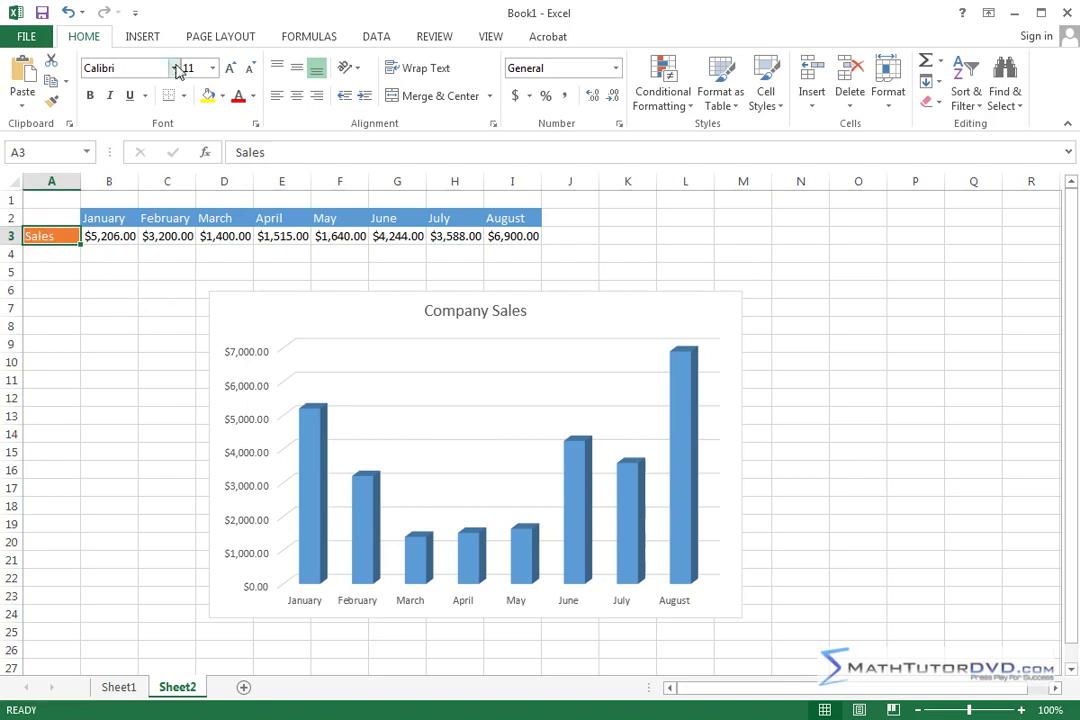
left_click(211, 68)
left_click(192, 174)
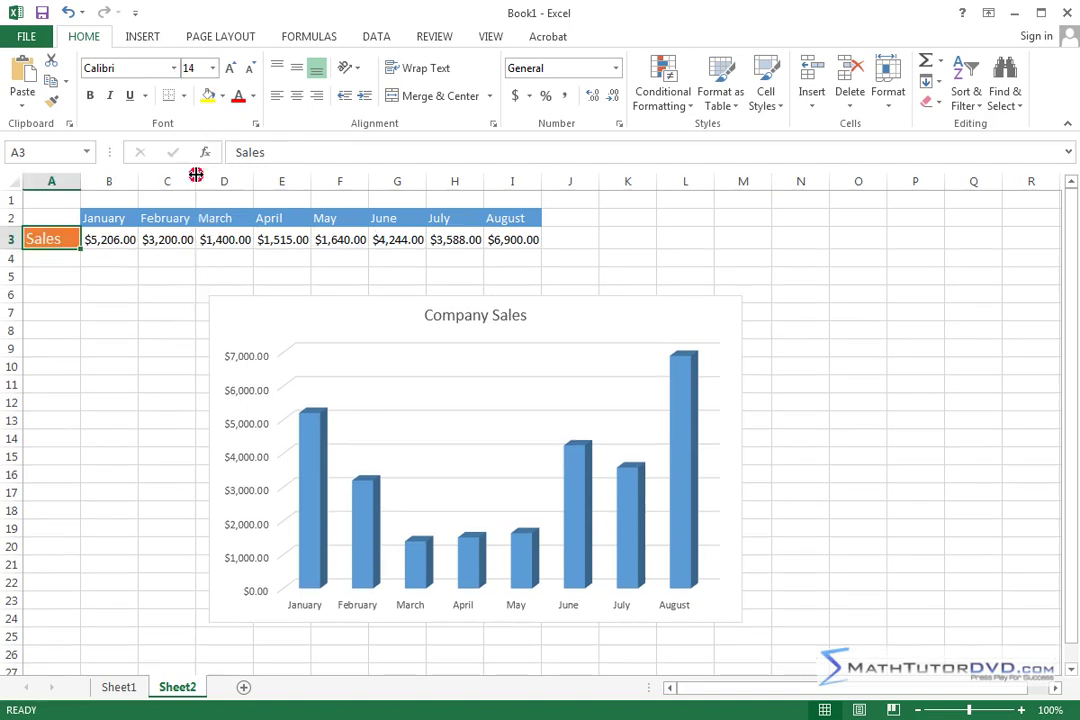
left_click(91, 96)
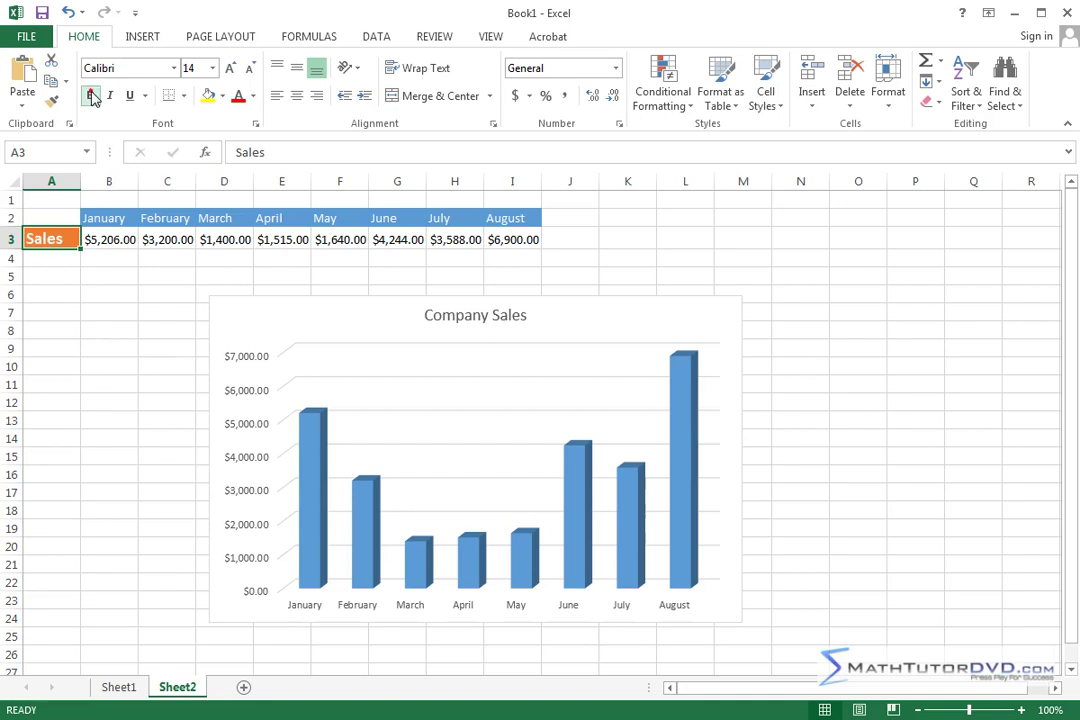
left_click(91, 96)
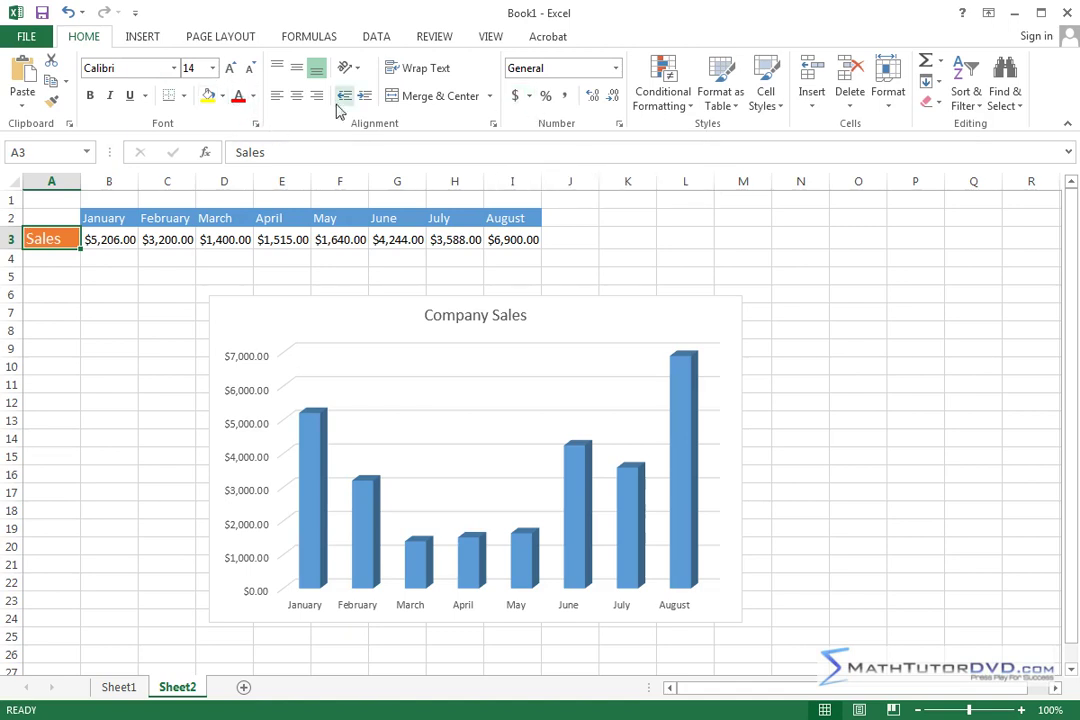
Apply the strikethrough effect to the Sales label in cell A3 through the detailed font settings
left_click(256, 126)
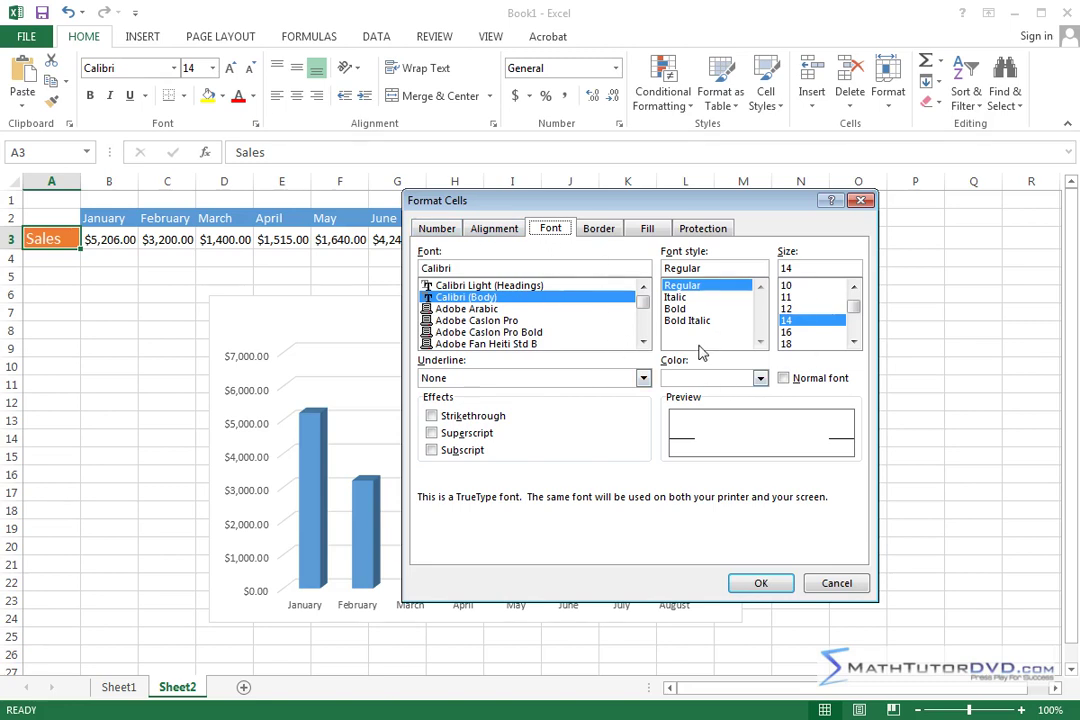
left_click(453, 419)
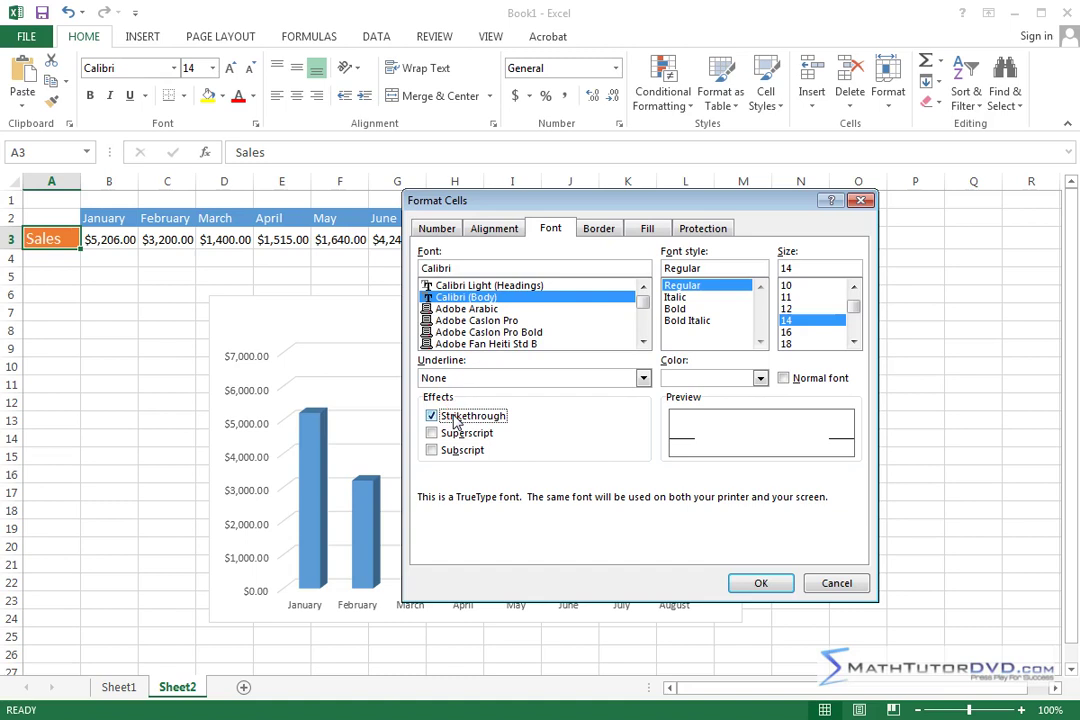
left_click(764, 585)
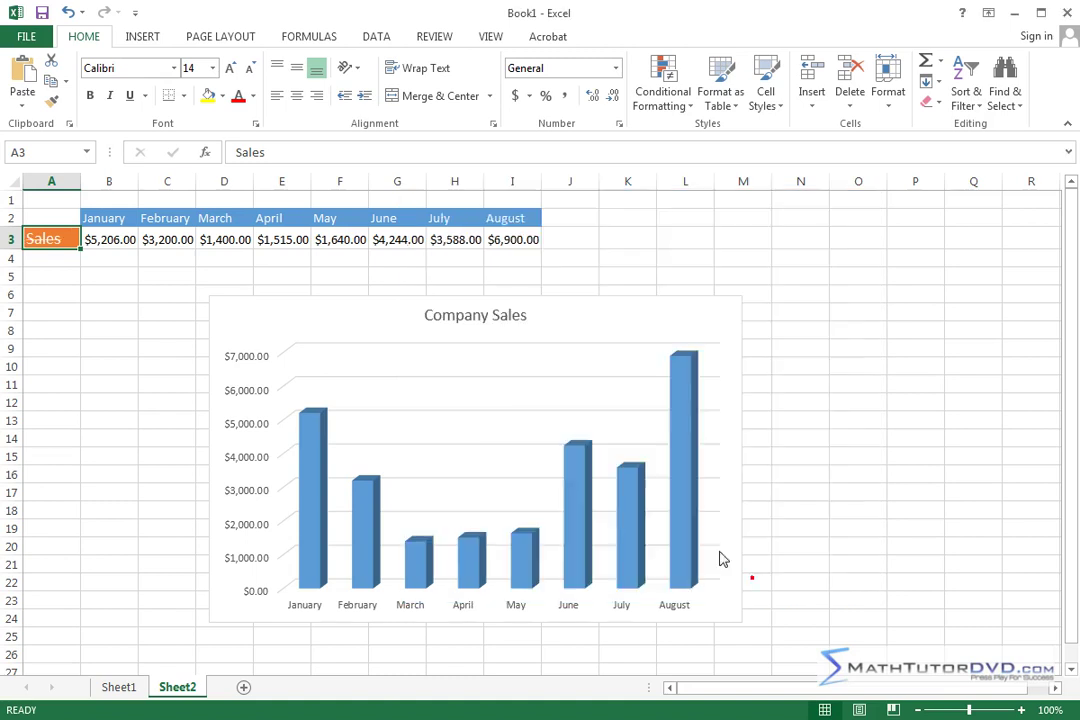
left_click(255, 123)
left_click(431, 415)
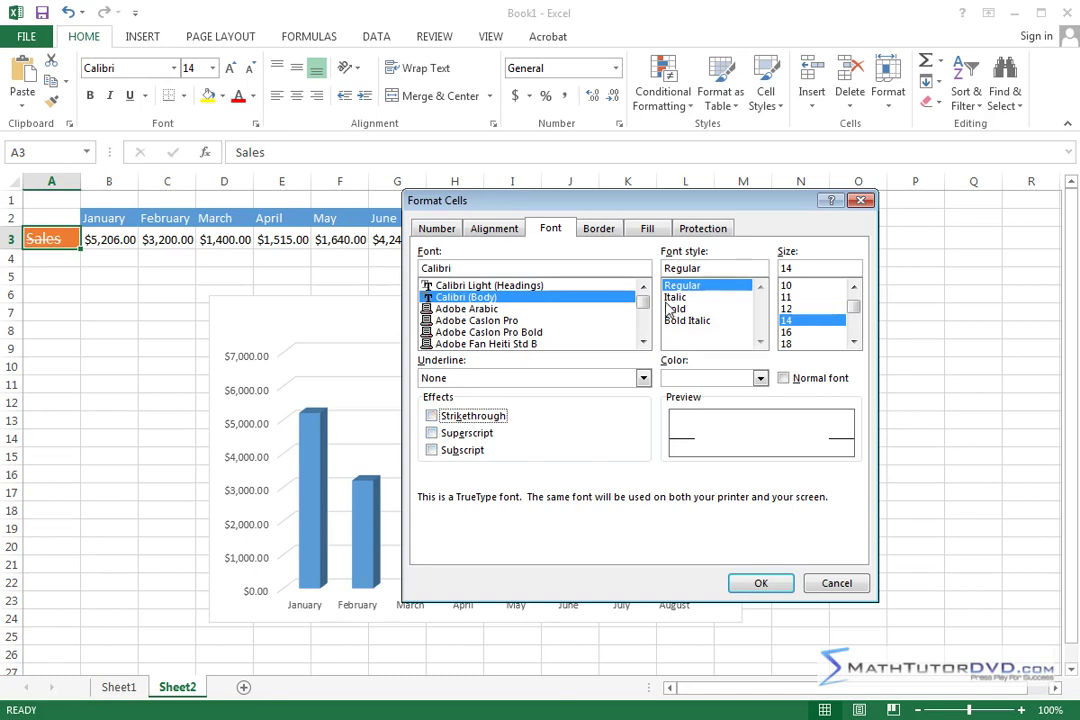
left_click(860, 200)
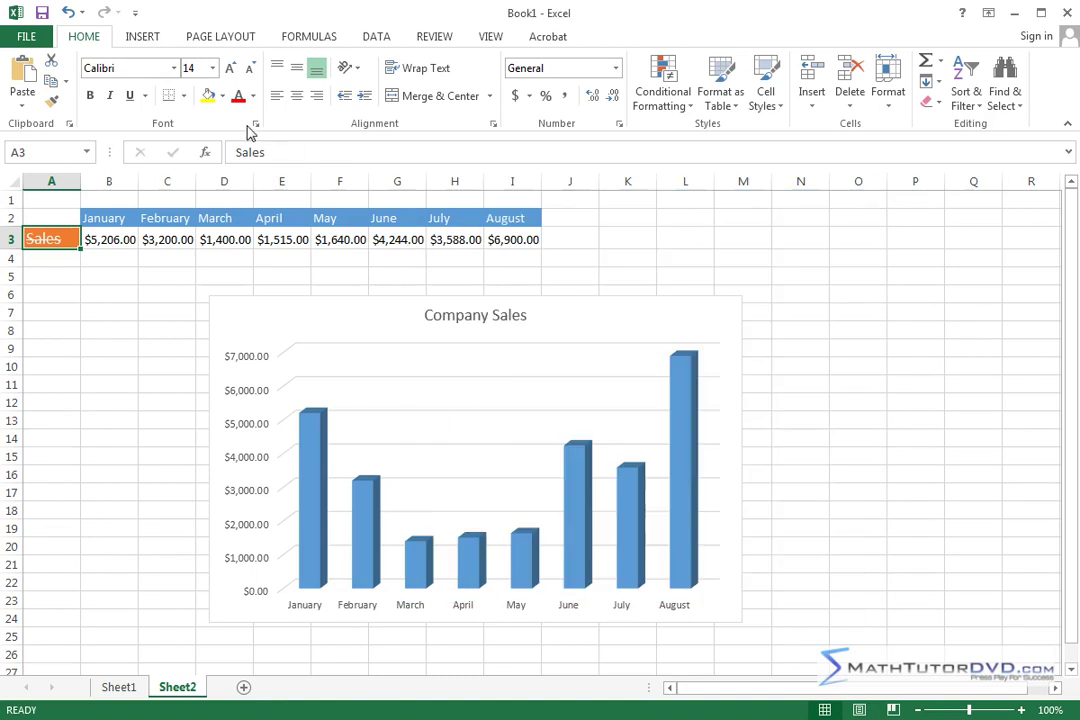
Look over the detailed alignment settings for cell A3 and the workbook's Info page with its file commands
left_click(493, 123)
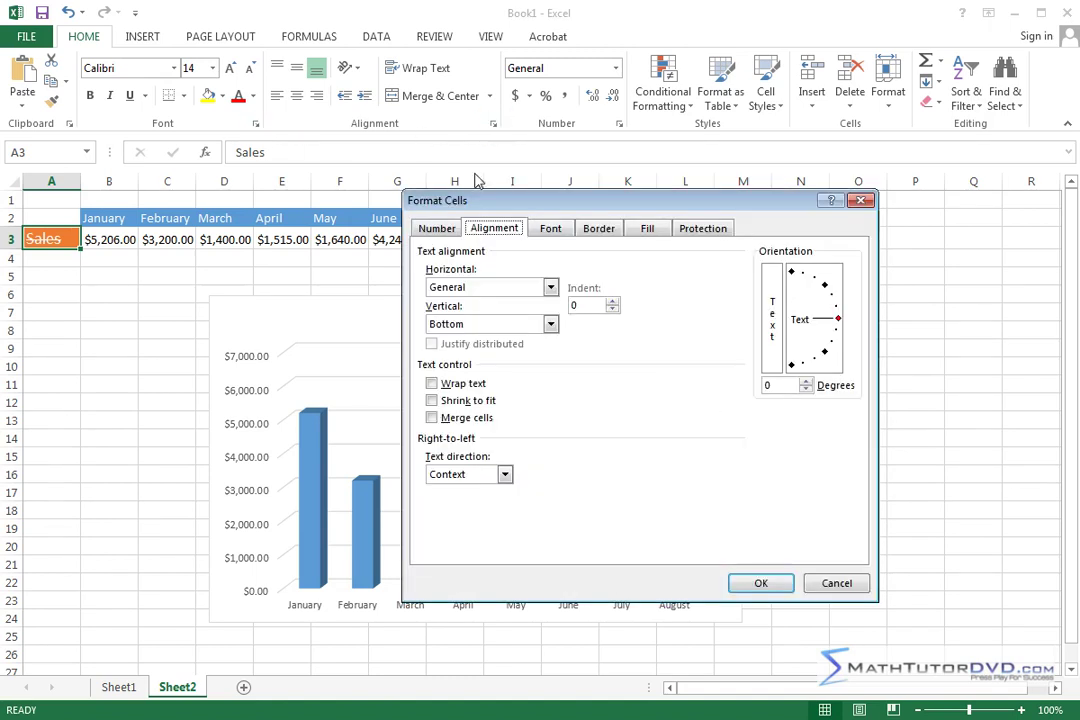
left_click(863, 202)
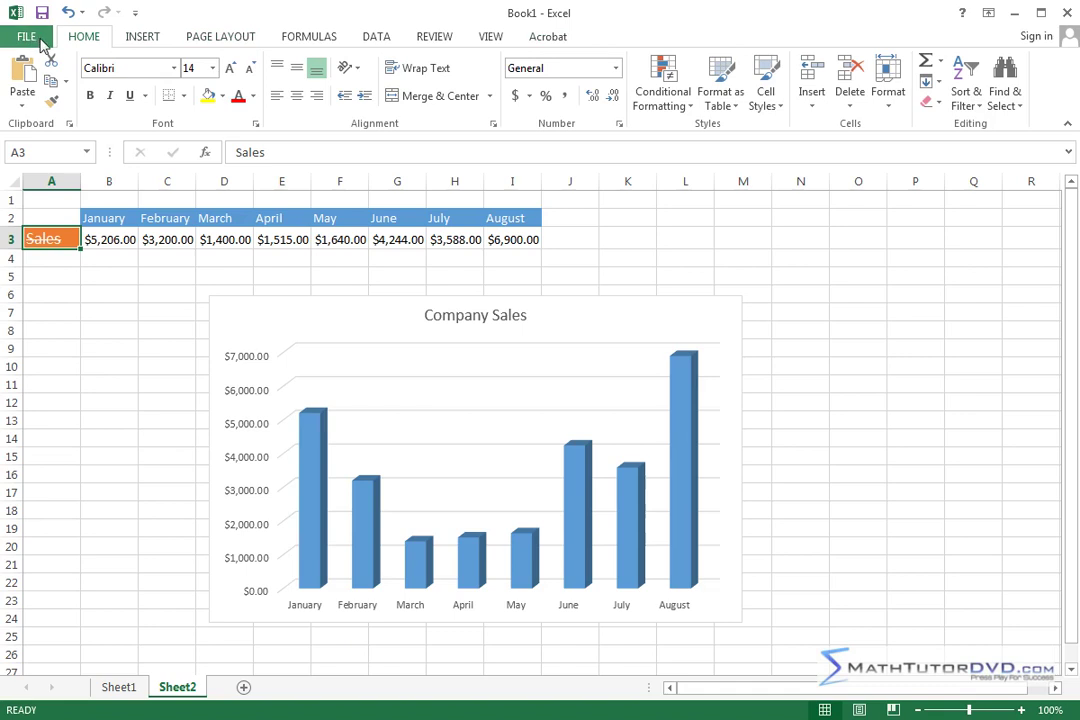
left_click(40, 42)
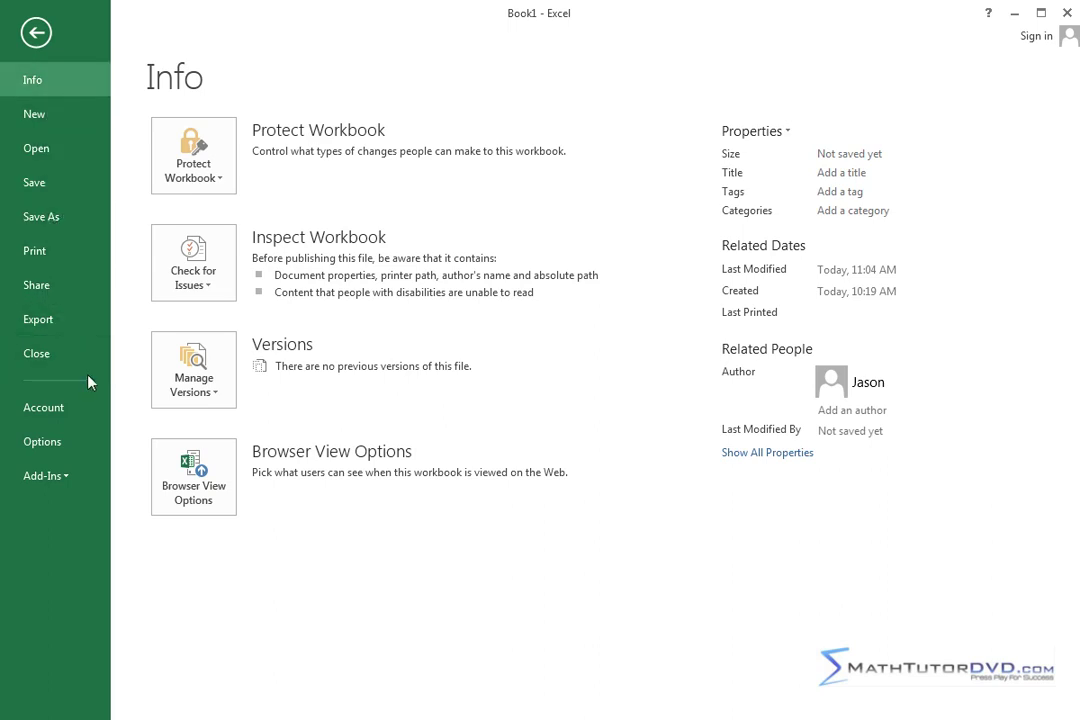
left_click(36, 33)
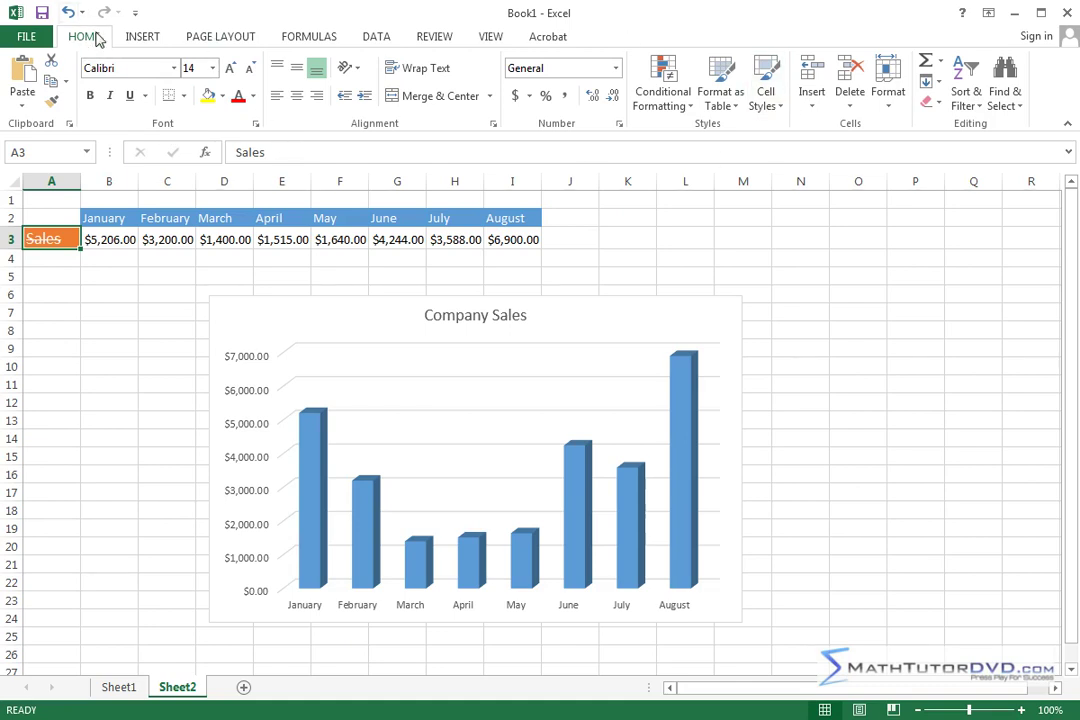
Look over the formula, page layout and insert commands again, and return to the basic formatting commands
left_click(285, 36)
left_click(203, 36)
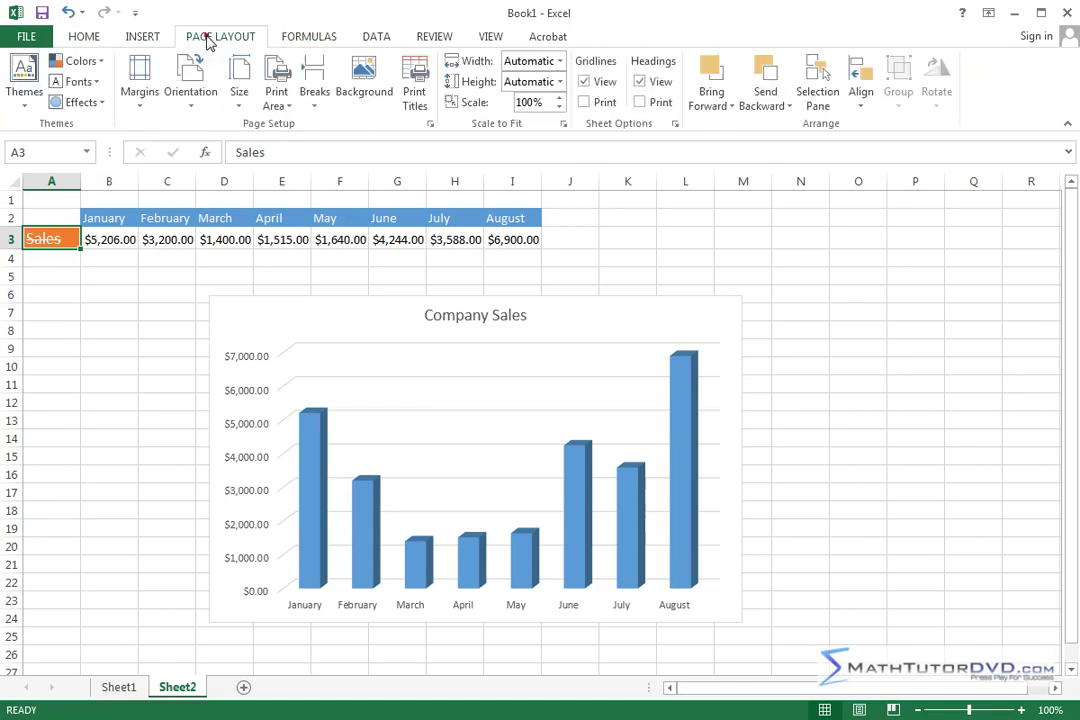
left_click(130, 36)
left_click(83, 36)
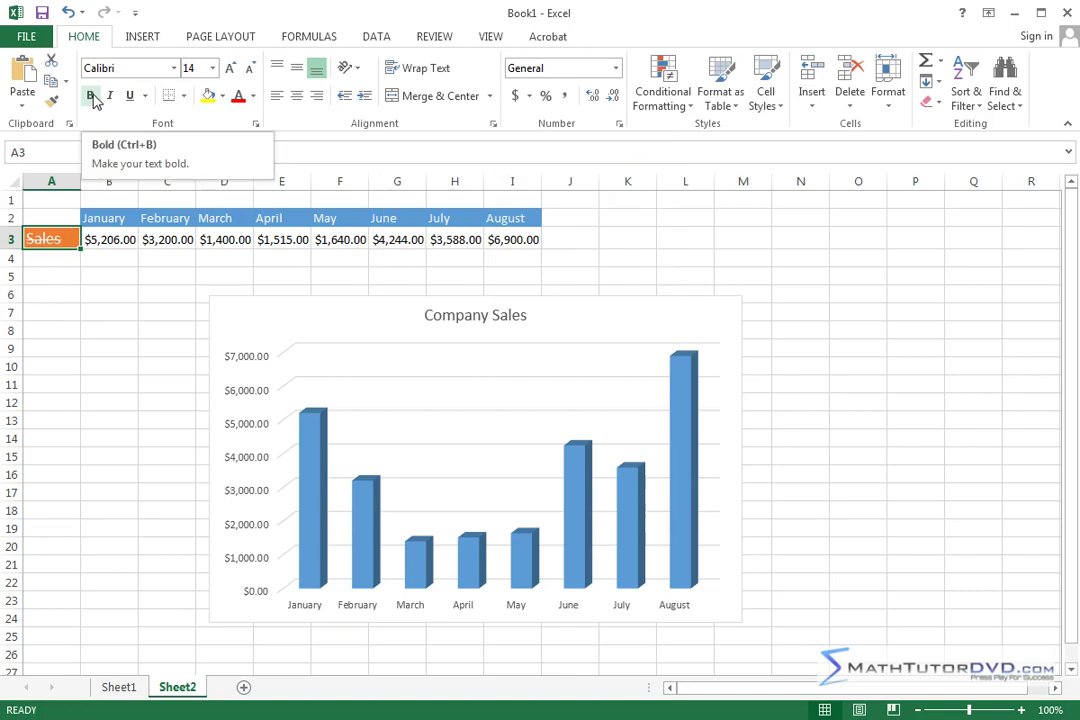
Review the detailed font settings for cell A3 and revisit the workbook's Info page, returning to the worksheet
left_click(256, 127)
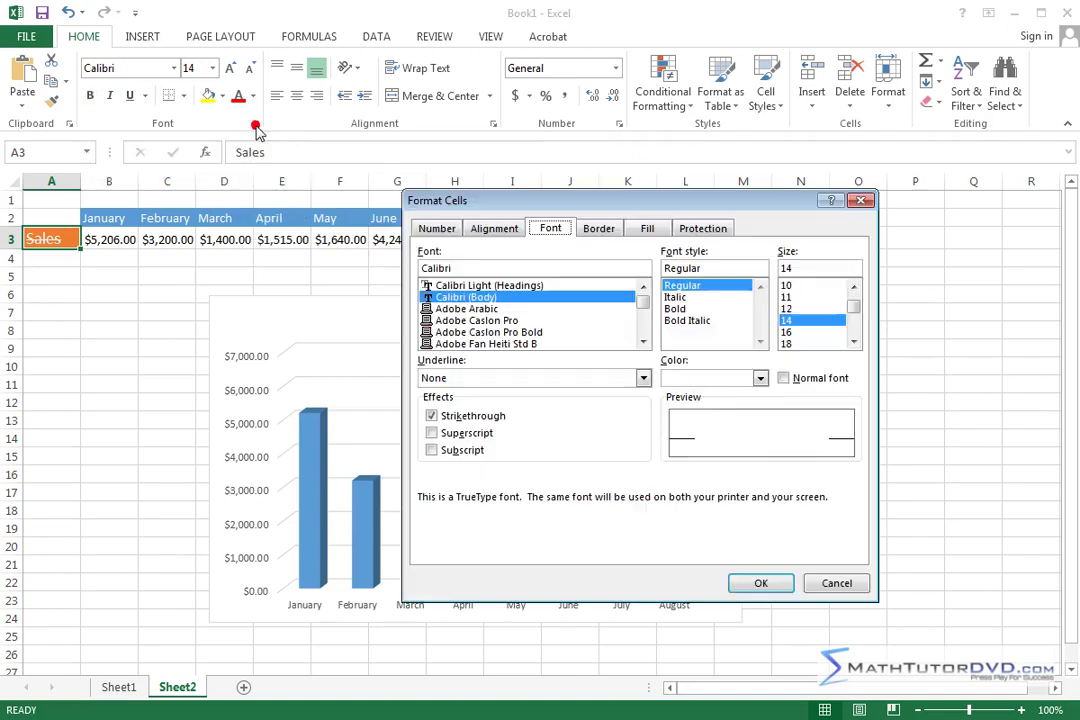
left_click(861, 201)
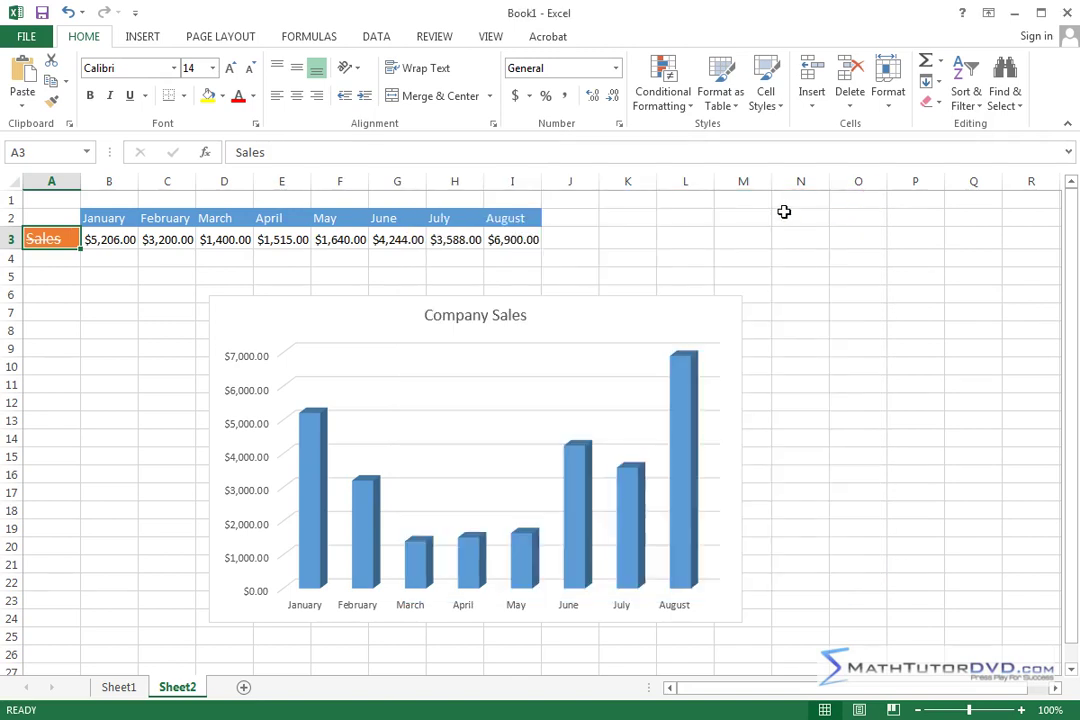
left_click(26, 36)
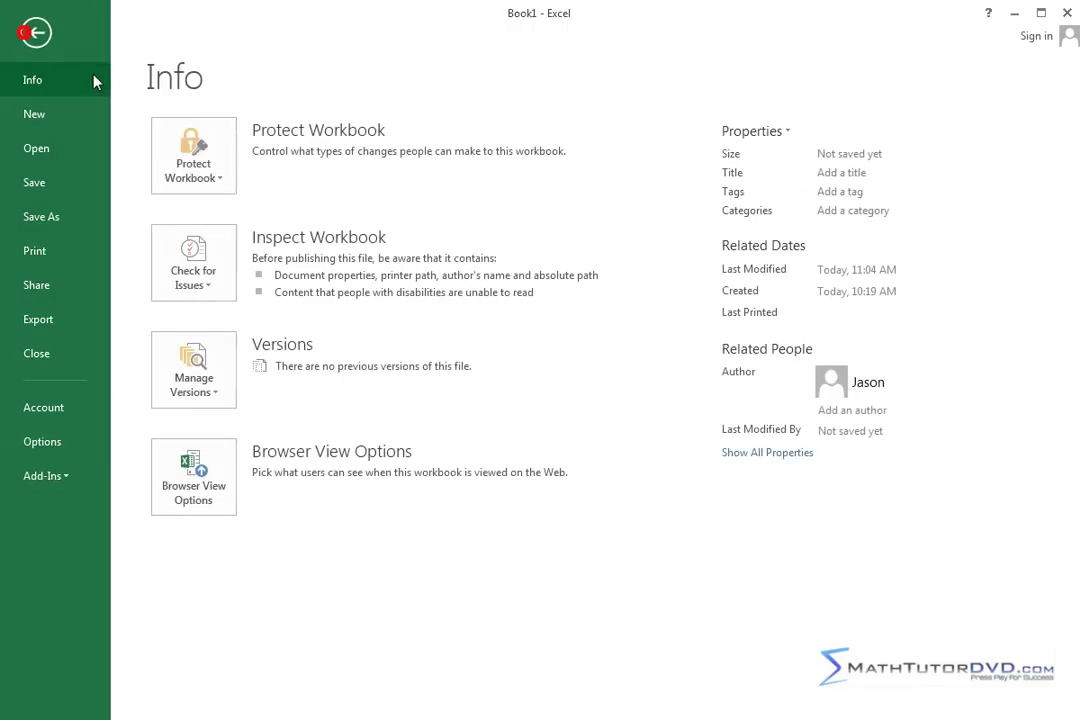
left_click(37, 34)
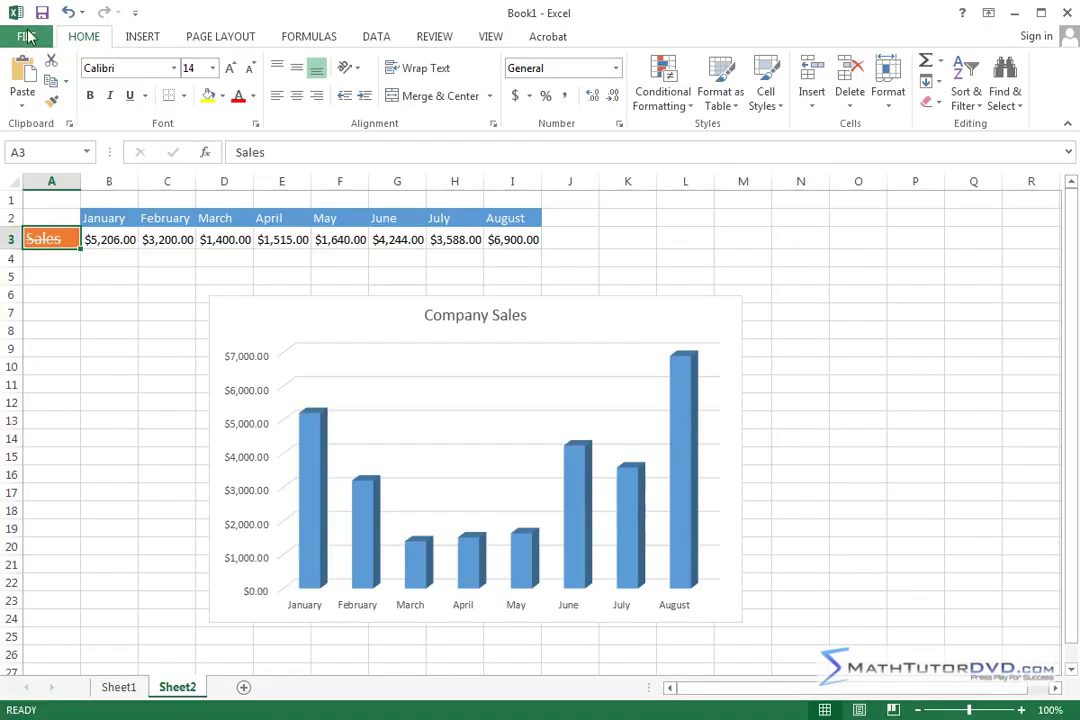